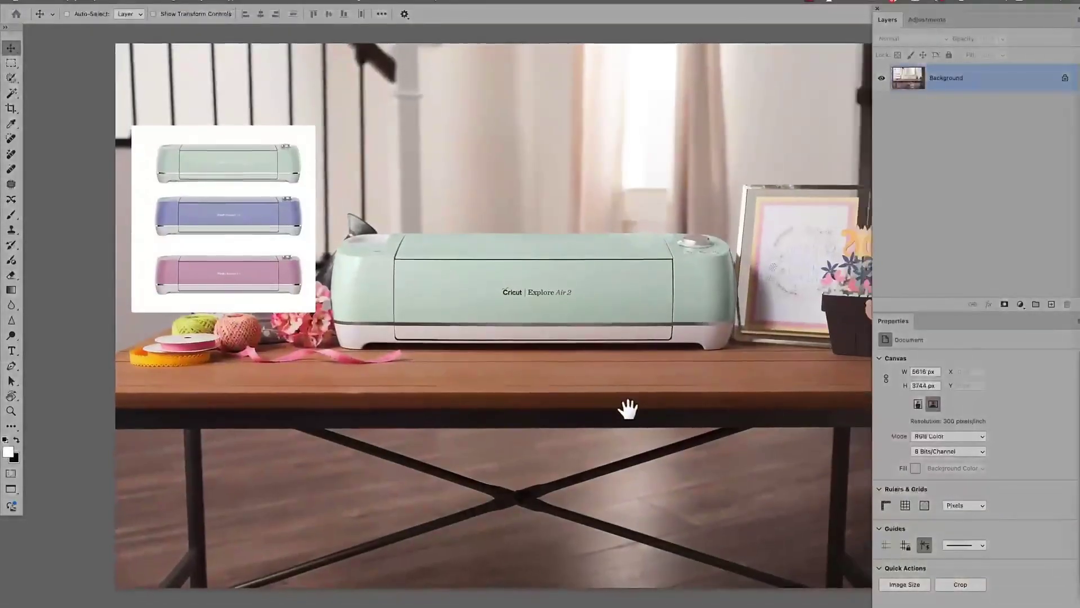
# - Pan the Cricut photo slightly to reposition the view
pyautogui.moveTo(629, 409); pyautogui.dragTo(603, 400)
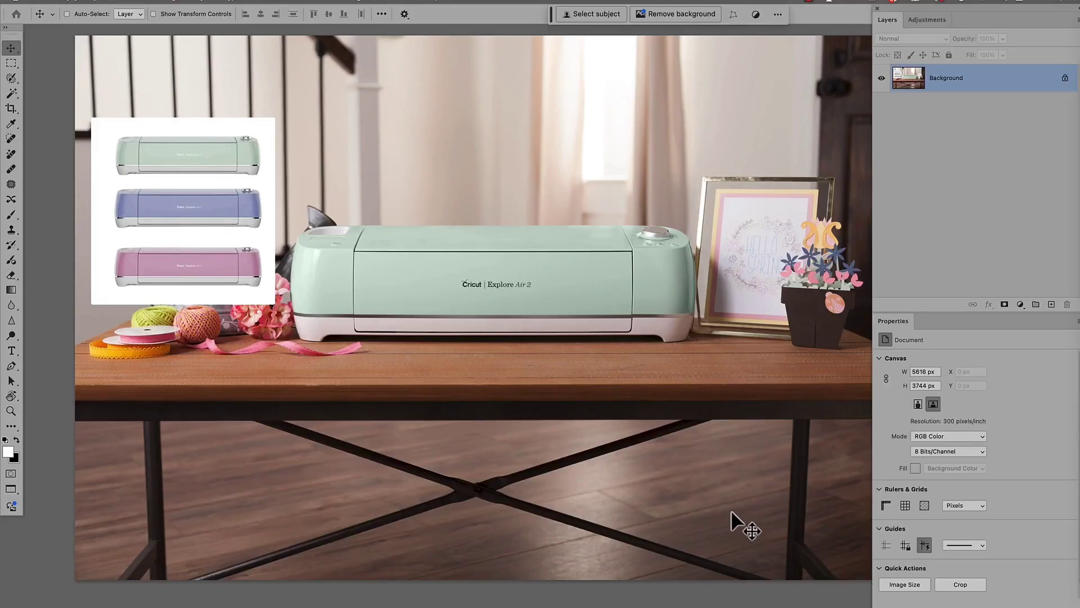
# - Add a Hue/Saturation adjustment layer, trial a hue shift, then reset hue to 0
pyautogui.click(1020, 304)
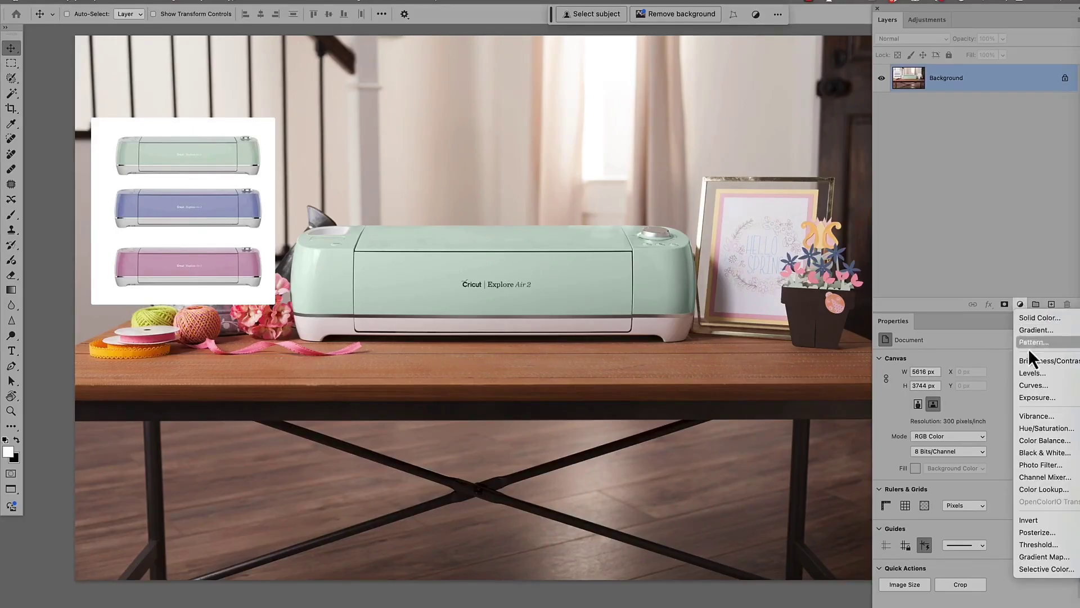
pyautogui.click(1035, 428)
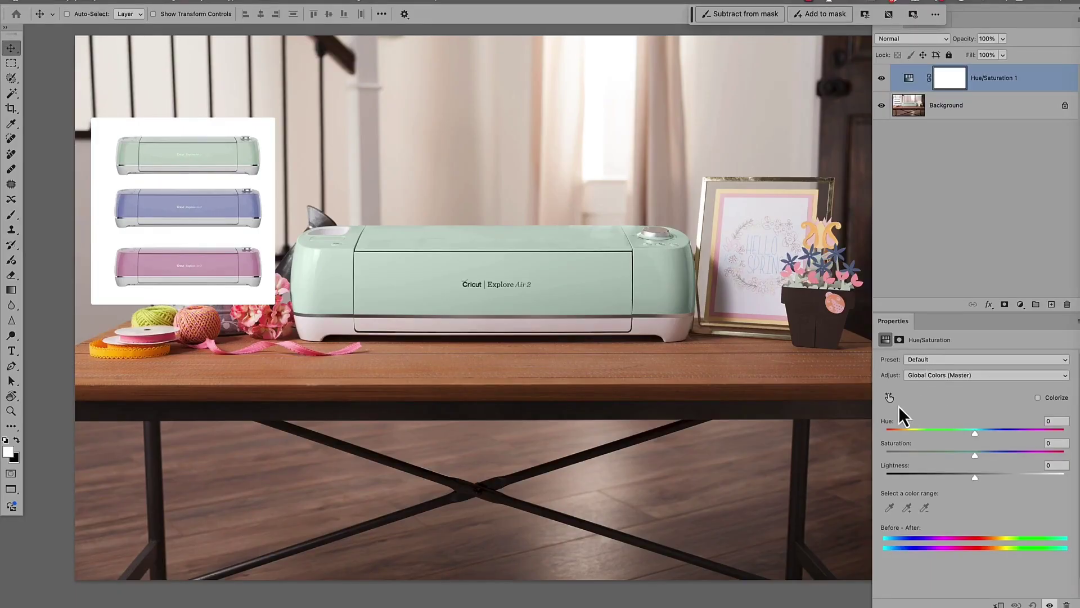
pyautogui.moveTo(973, 434); pyautogui.dragTo(1024, 432)
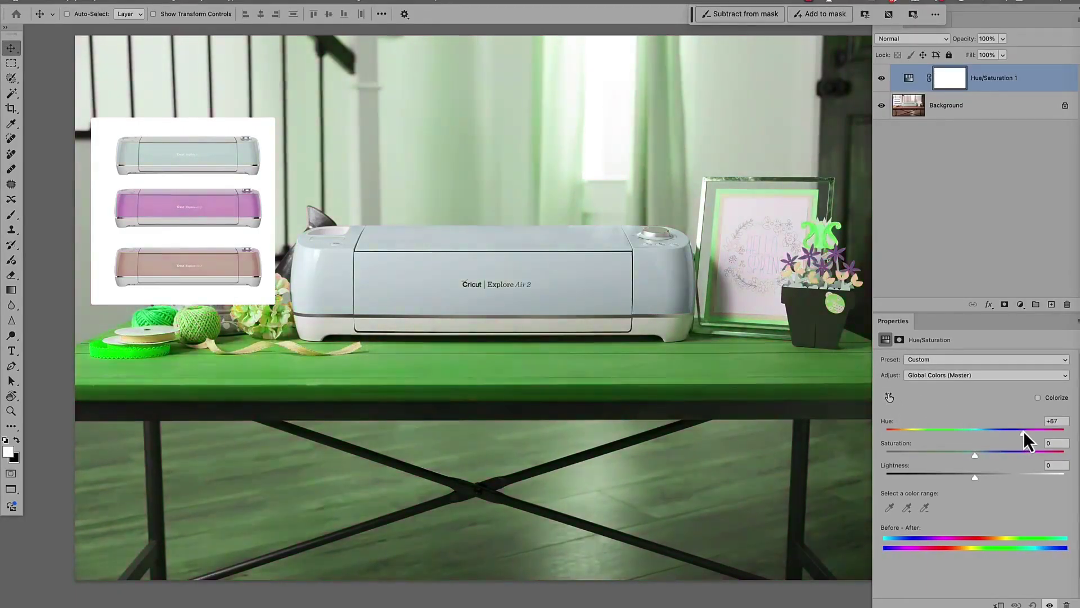
pyautogui.doubleClick(1056, 421)
pyautogui.write('0')
pyautogui.press('Return')
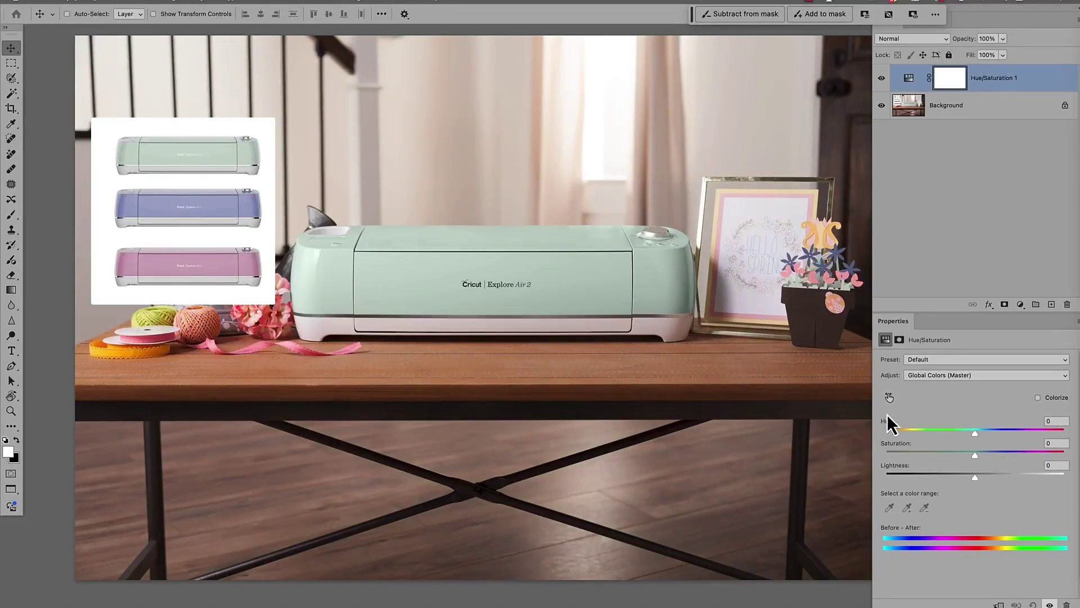
# - Sample the mint machine to target Greens and shift their hue to -162, turning it pink
pyautogui.click(919, 376)
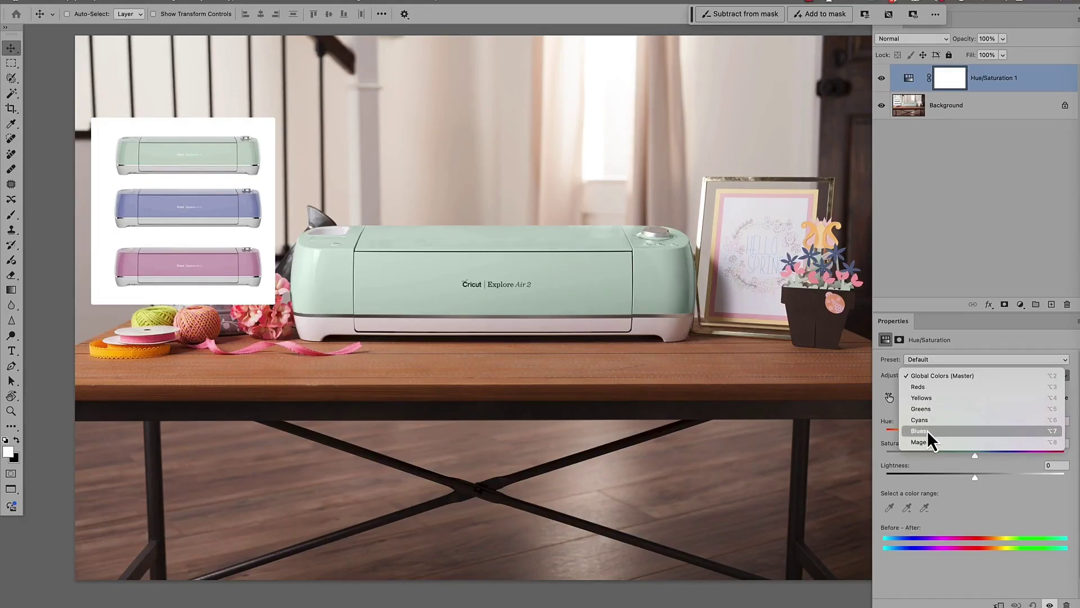
pyautogui.click(934, 374)
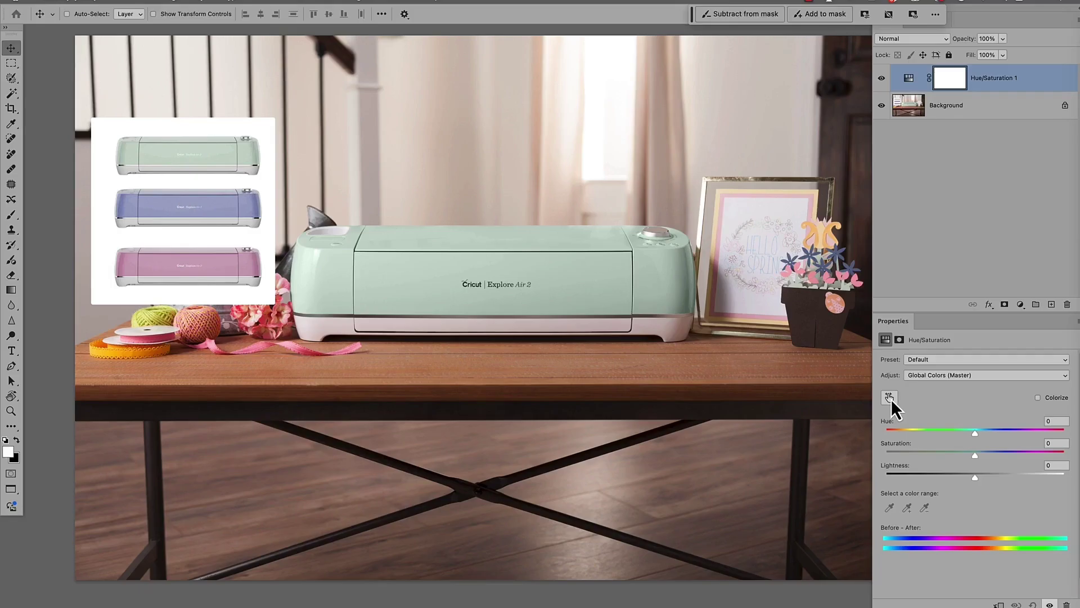
pyautogui.click(890, 398)
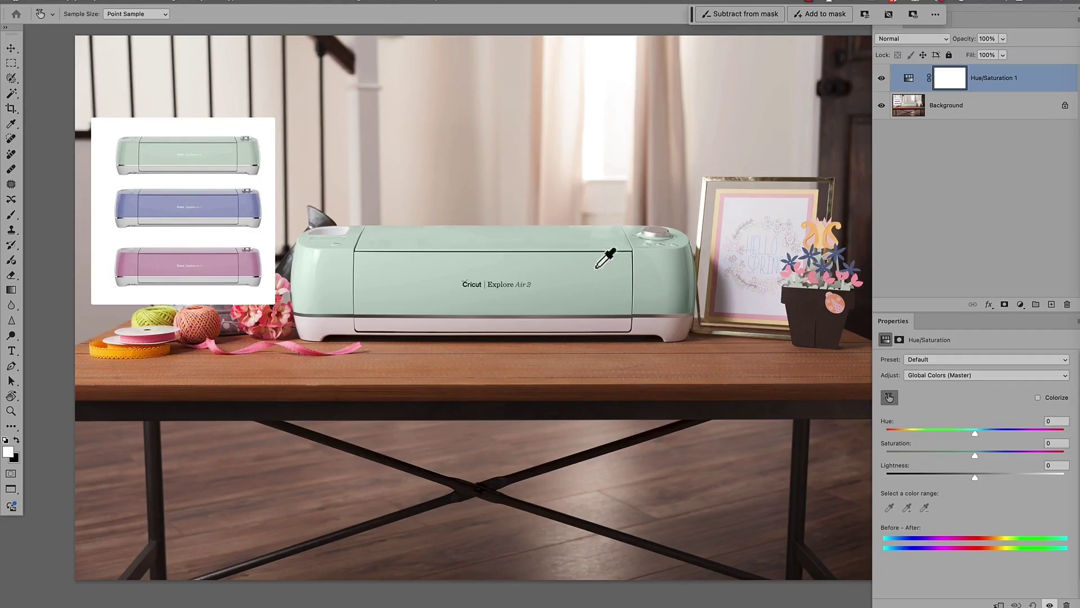
pyautogui.click(540, 269)
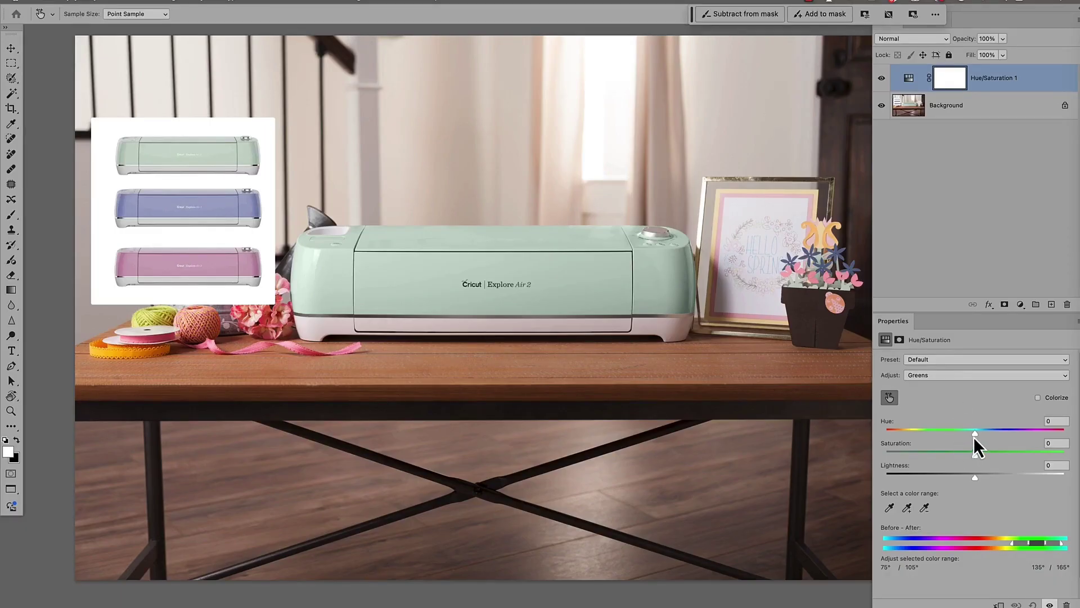
pyautogui.moveTo(973, 437); pyautogui.dragTo(892, 449)
# - Float the Properties panel and retune Greens to hue +127, saturation +51 for lavender
pyautogui.moveTo(980, 457); pyautogui.dragTo(987, 441)
pyautogui.moveTo(889, 319); pyautogui.dragTo(722, 45)
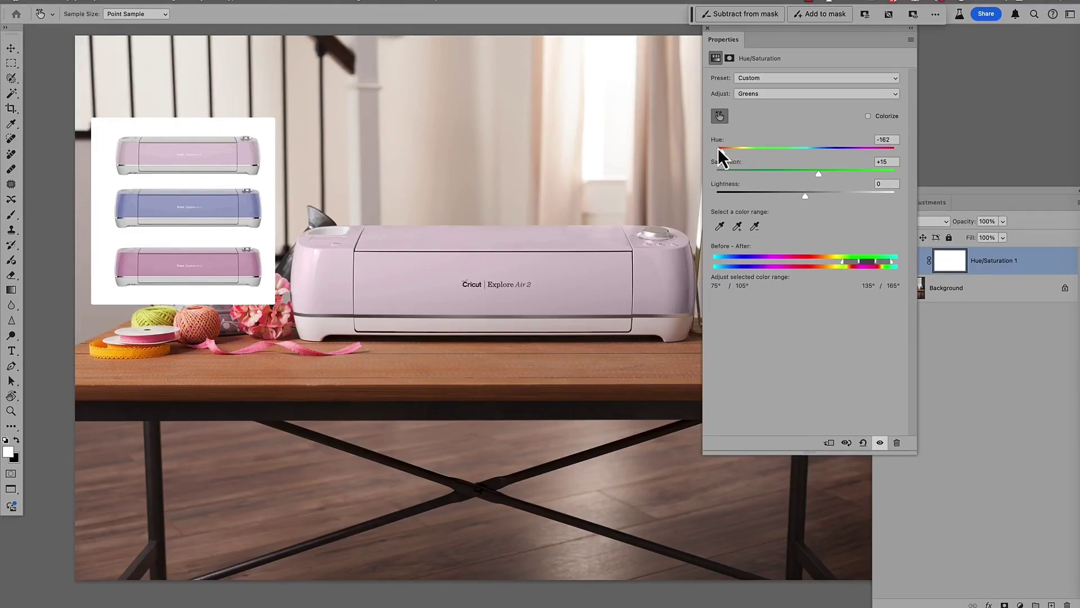
pyautogui.moveTo(718, 147); pyautogui.dragTo(849, 178)
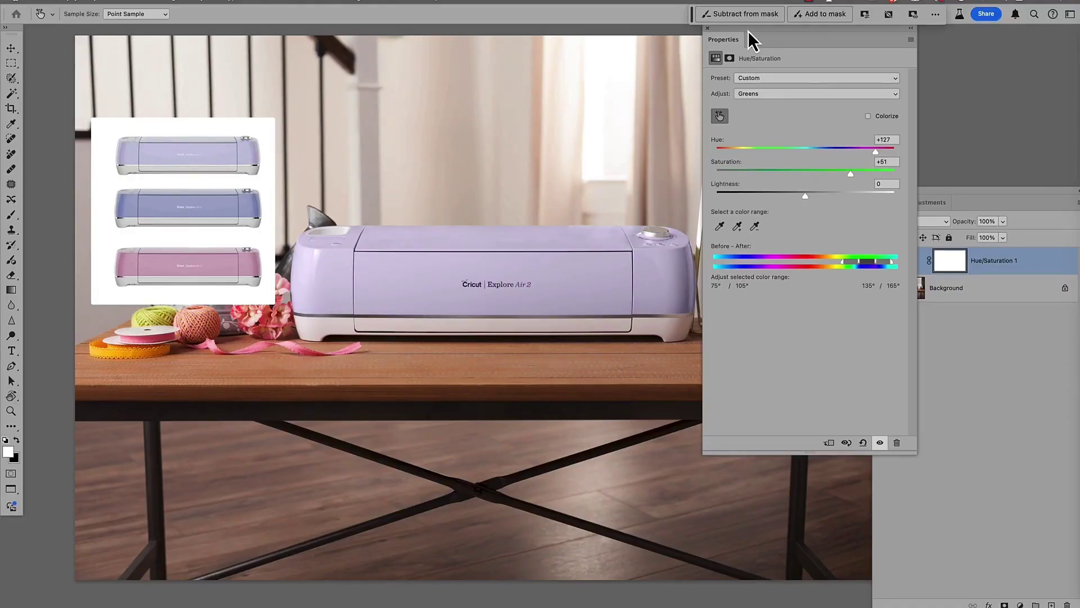
pyautogui.moveTo(751, 31); pyautogui.dragTo(804, 323)
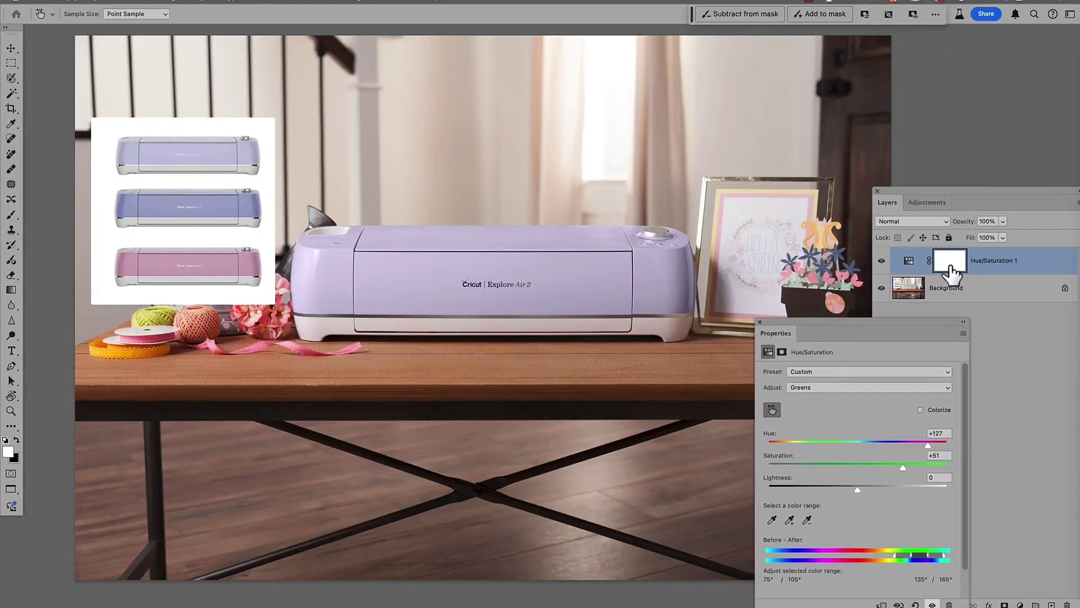
# - Toggle the Hue/Saturation layer to compare, move the panel, and leave the layer hidden
pyautogui.click(881, 261)
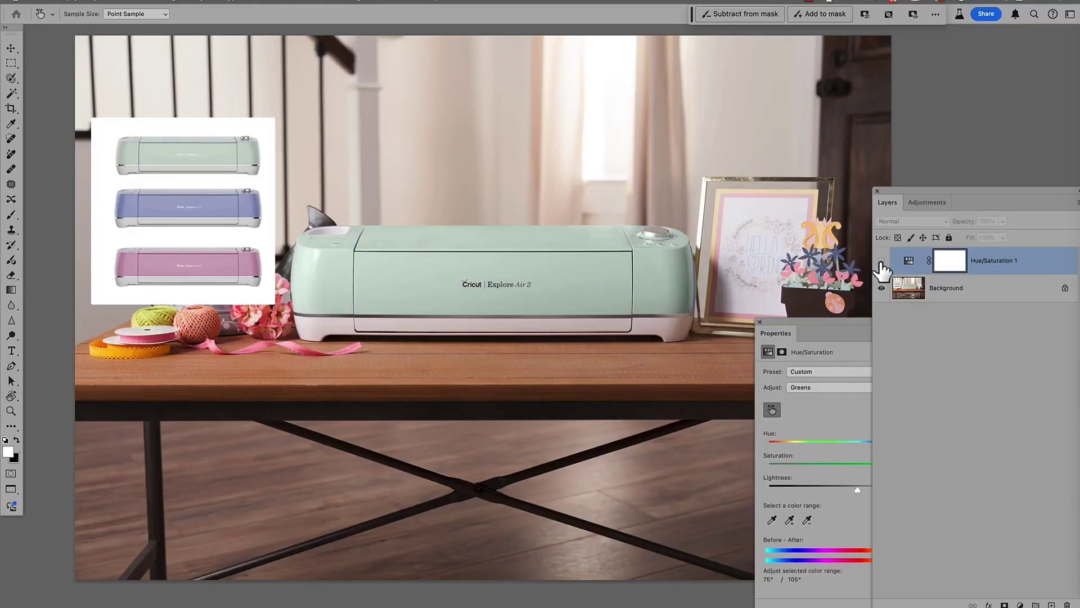
pyautogui.click(882, 264)
pyautogui.moveTo(815, 321); pyautogui.dragTo(761, 53)
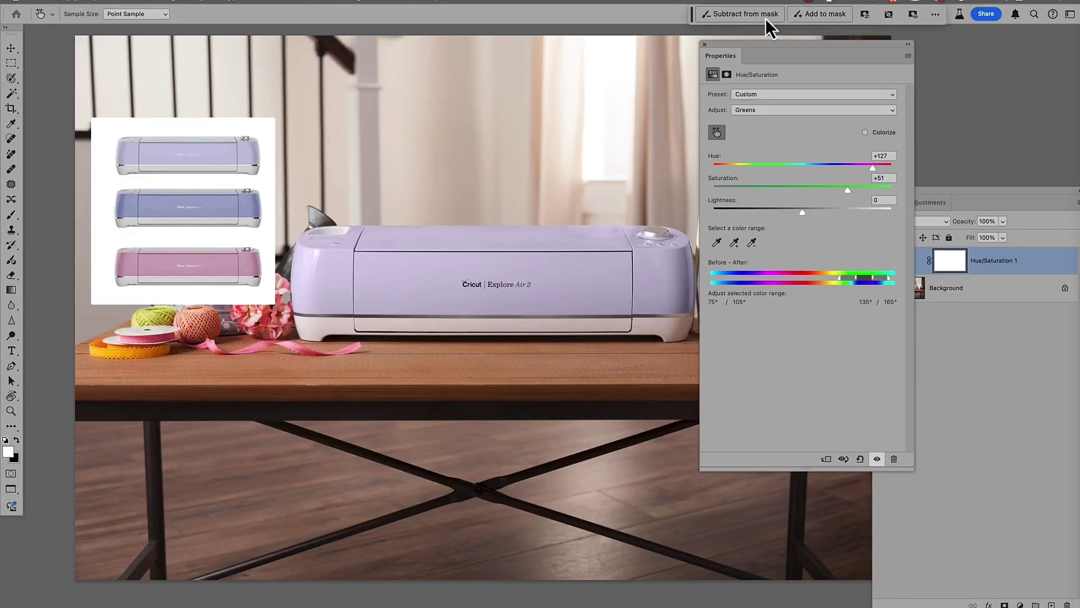
pyautogui.moveTo(750, 44); pyautogui.dragTo(812, 45)
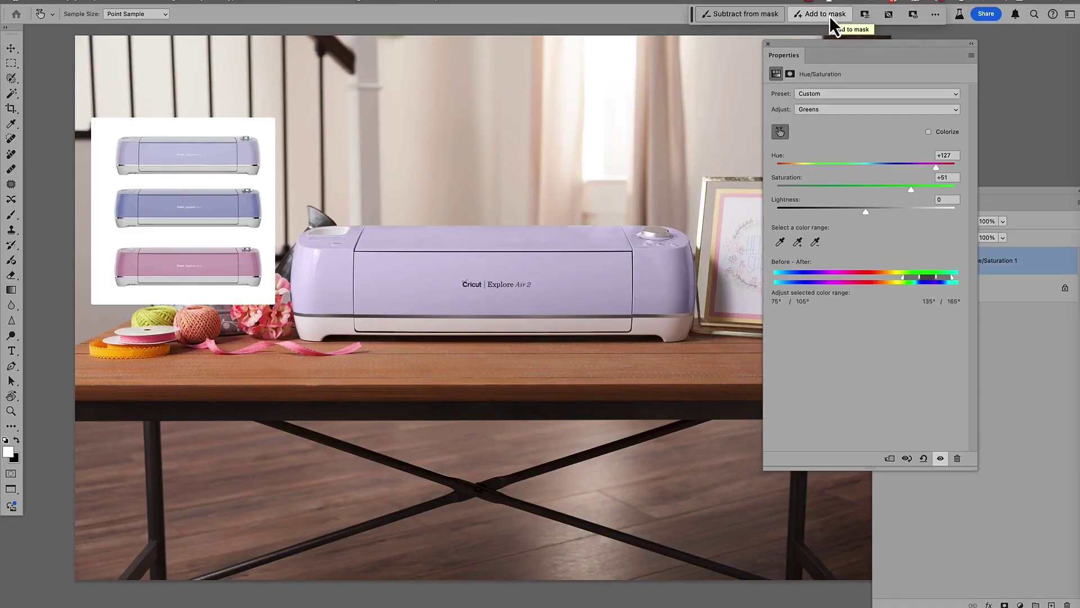
pyautogui.click(1037, 333)
pyautogui.click(881, 260)
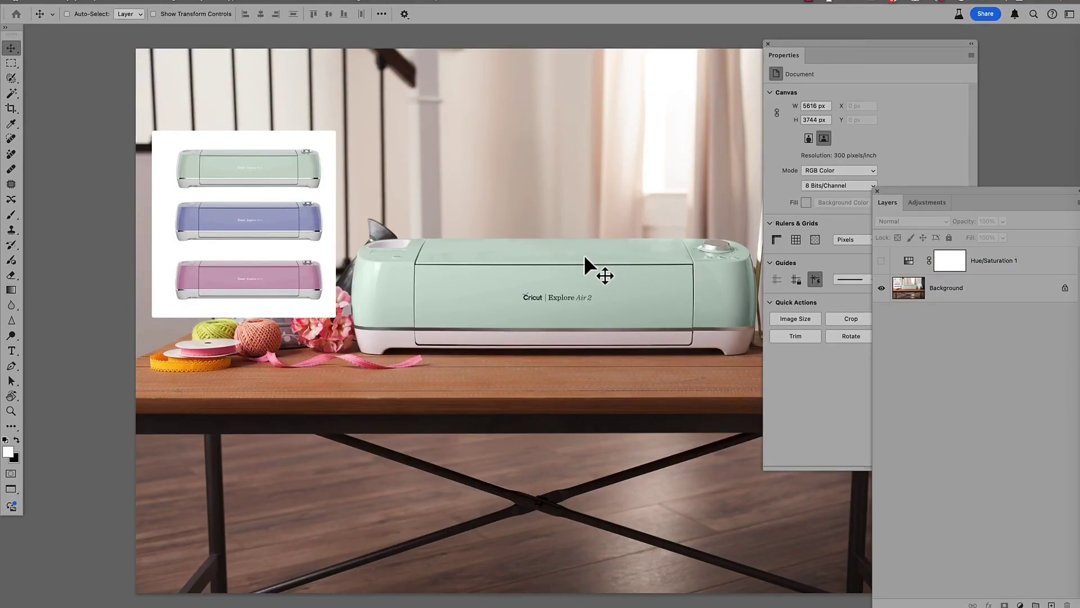
# - Turn the Hue/Saturation layer back on, select it, and reset it to defaults
pyautogui.click(907, 288)
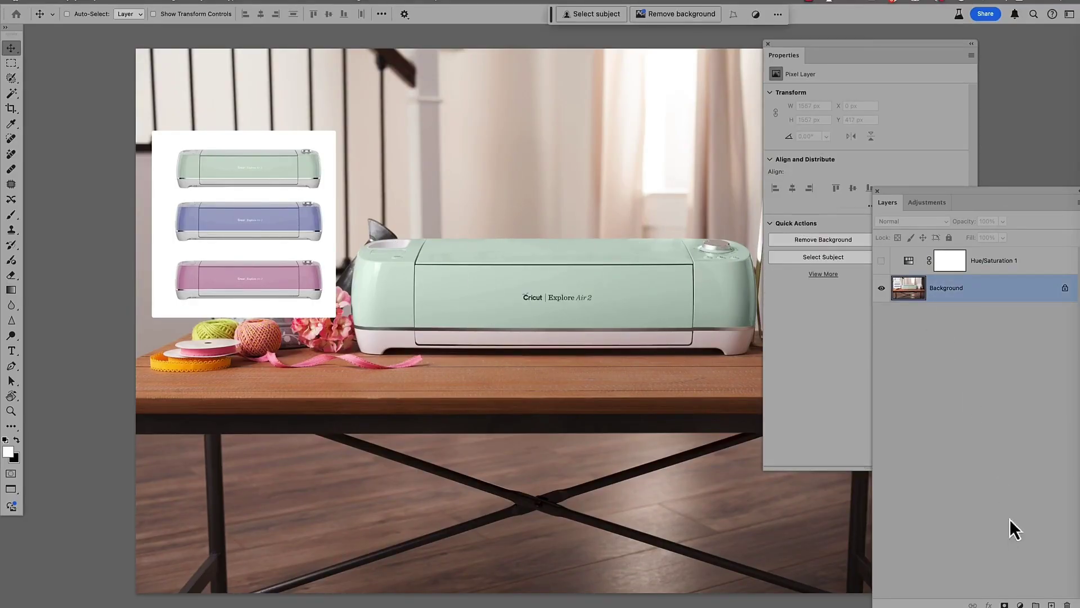
pyautogui.click(881, 260)
pyautogui.click(896, 268)
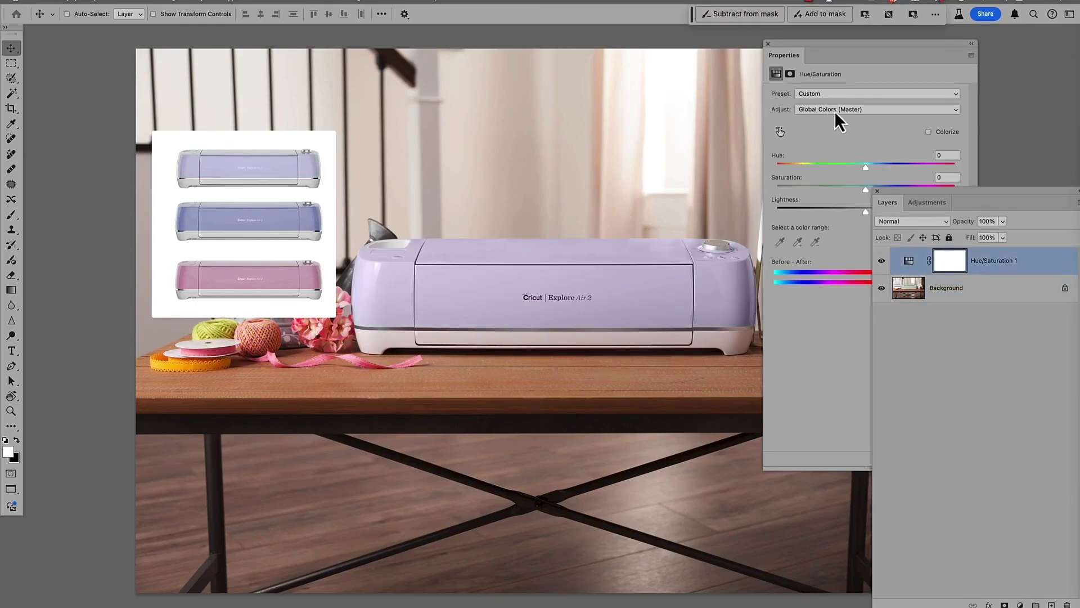
pyautogui.moveTo(898, 46); pyautogui.dragTo(755, 40)
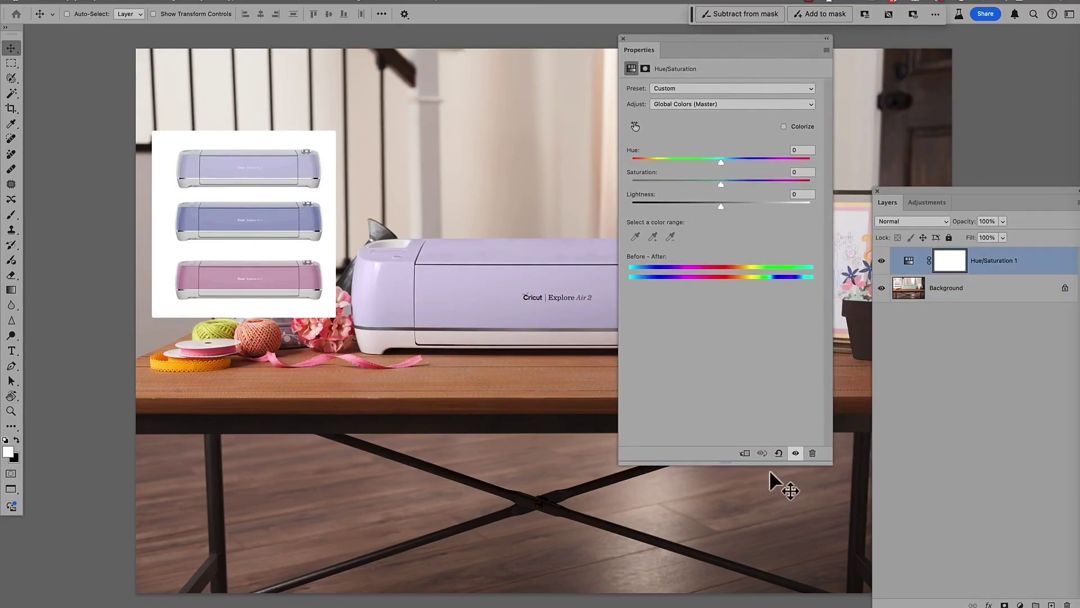
pyautogui.click(778, 453)
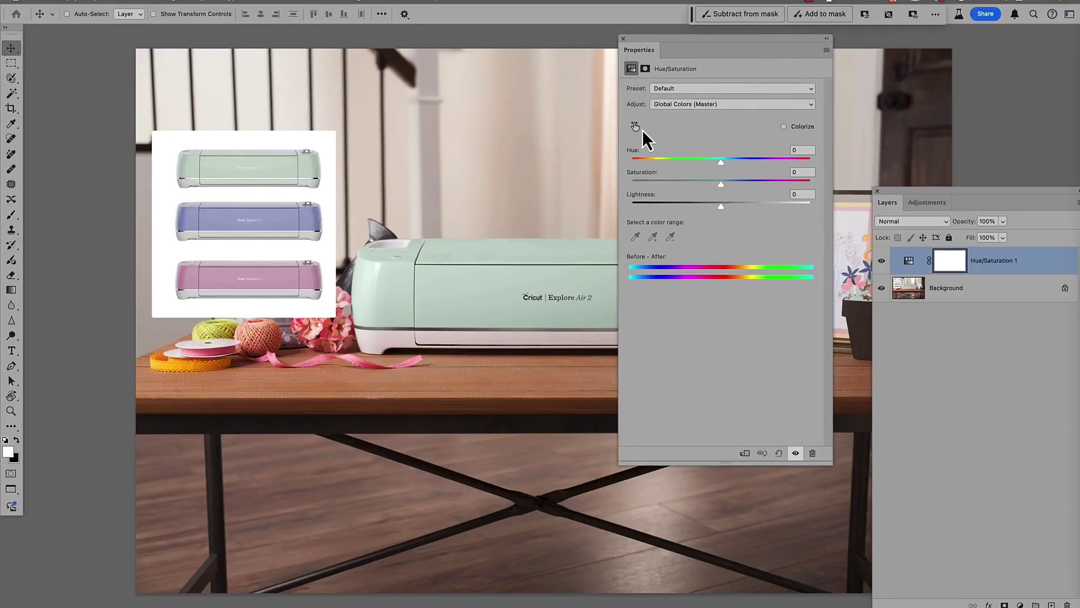
# - Sample a red in the photo, undo a trial hue shift, and widen Reds to 51°/88°
pyautogui.click(636, 127)
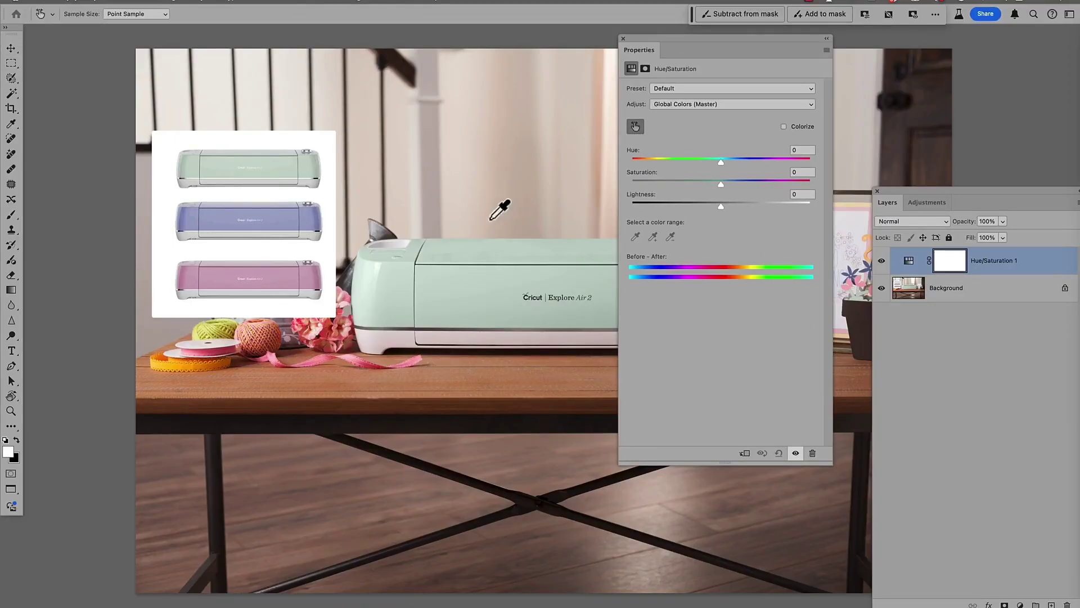
pyautogui.click(512, 201)
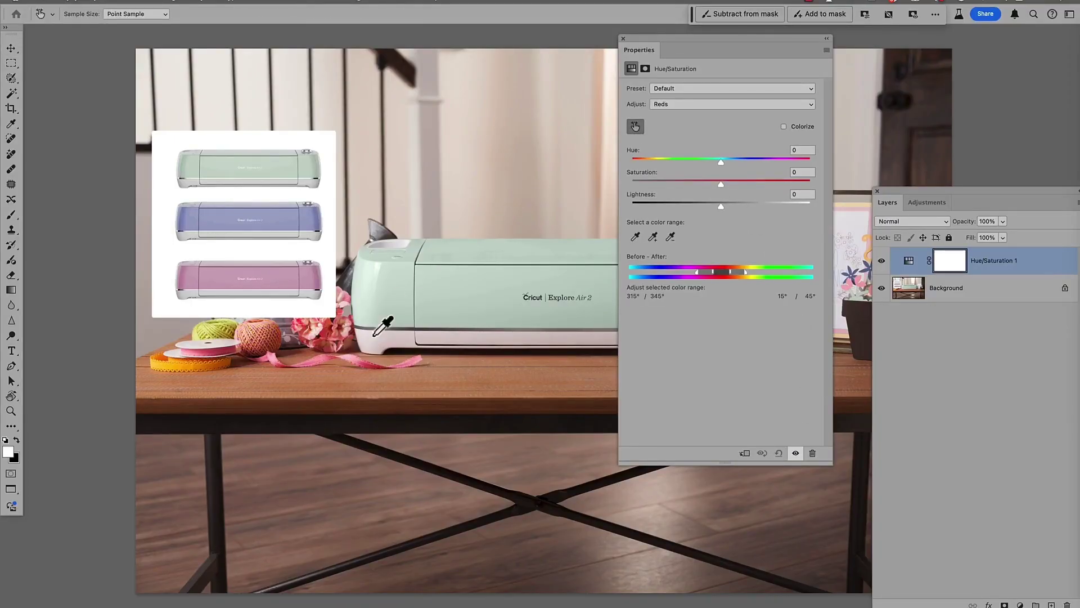
pyautogui.moveTo(721, 163); pyautogui.dragTo(771, 162)
pyautogui.hotkey('ctrl', 'z')
pyautogui.moveTo(710, 43); pyautogui.dragTo(748, 196)
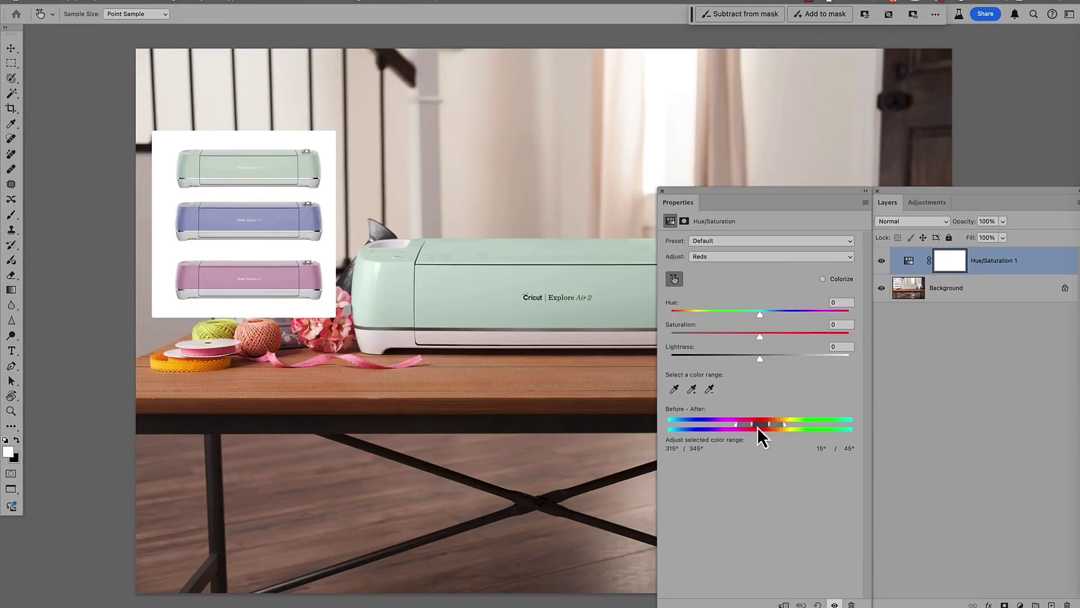
pyautogui.moveTo(786, 424)
pyautogui.mouseDown()
pyautogui.moveTo(804, 425)
pyautogui.moveTo(787, 424)
pyautogui.mouseUp()
# - Target the Greens range by sampling the mint machine with the targeted adjustment tool
pyautogui.click(714, 256)
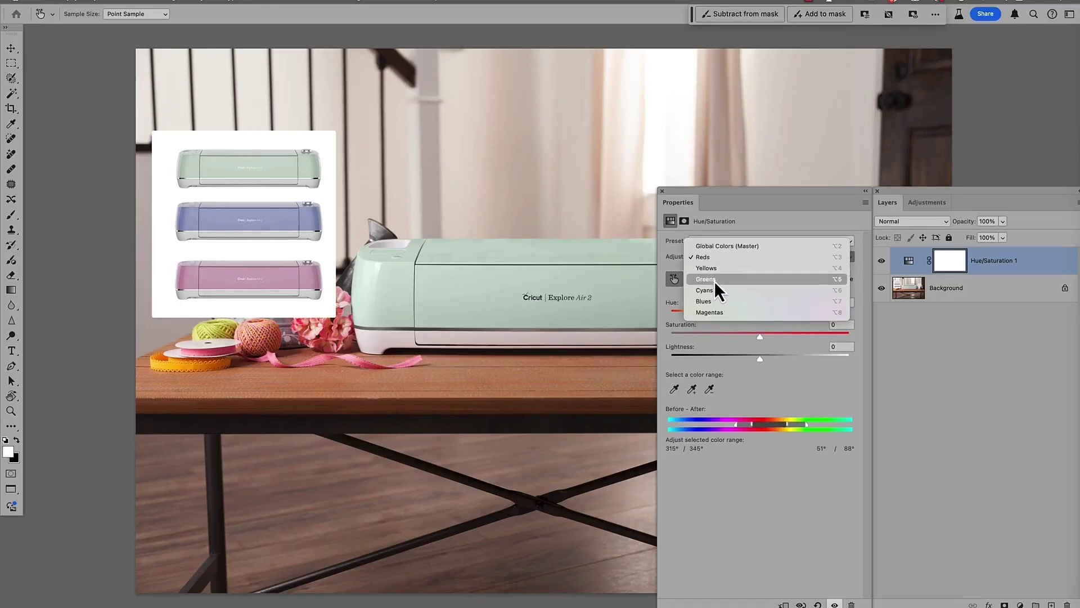
pyautogui.click(717, 234)
pyautogui.click(674, 279)
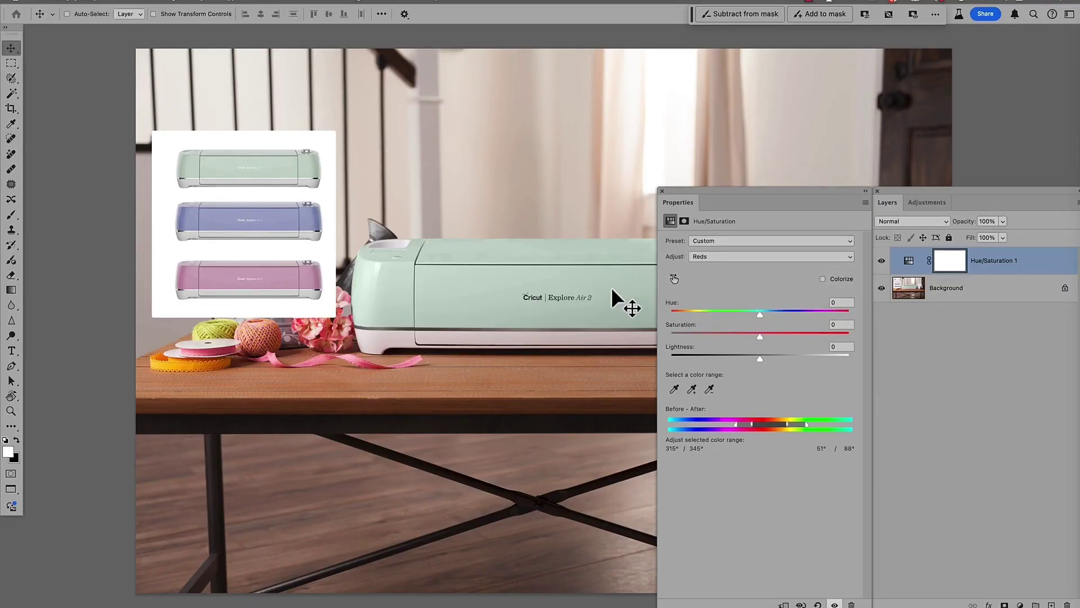
pyautogui.click(674, 278)
pyautogui.click(642, 282)
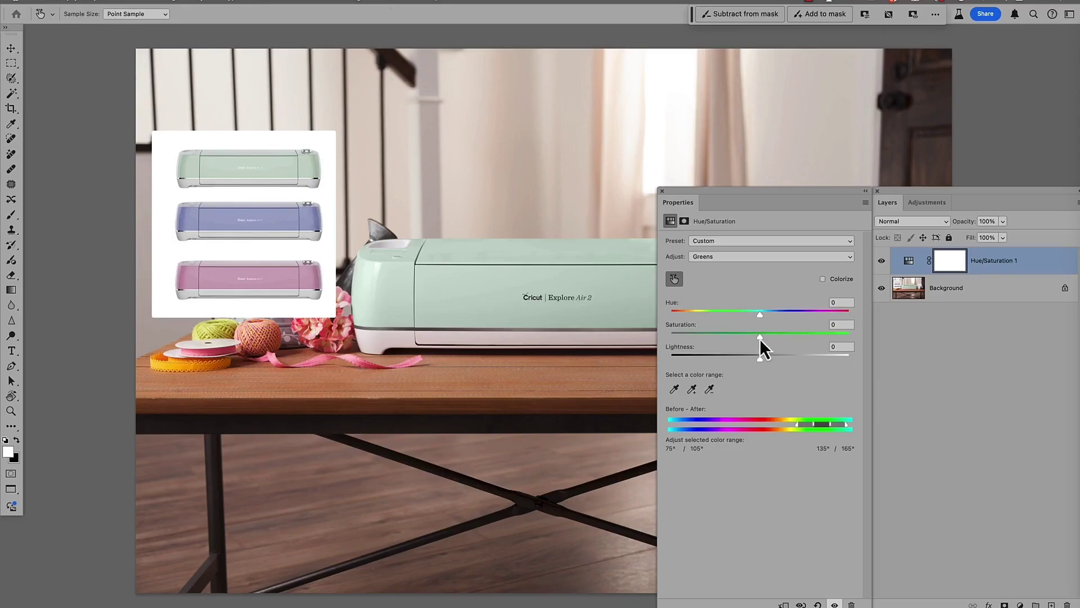
# - Set Greens to hue -178, saturation +27, range 93°/105°–152°/165° so the table stays brown
pyautogui.moveTo(757, 316); pyautogui.dragTo(671, 315)
pyautogui.moveTo(758, 338); pyautogui.dragTo(785, 336)
pyautogui.moveTo(796, 425); pyautogui.dragTo(757, 429)
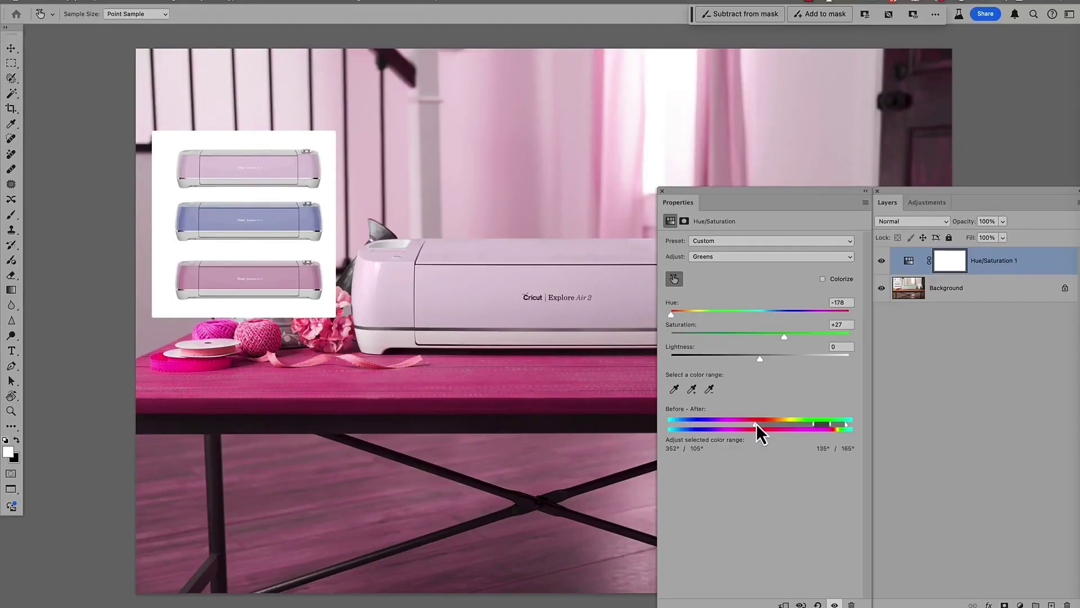
pyautogui.moveTo(756, 423); pyautogui.dragTo(838, 425)
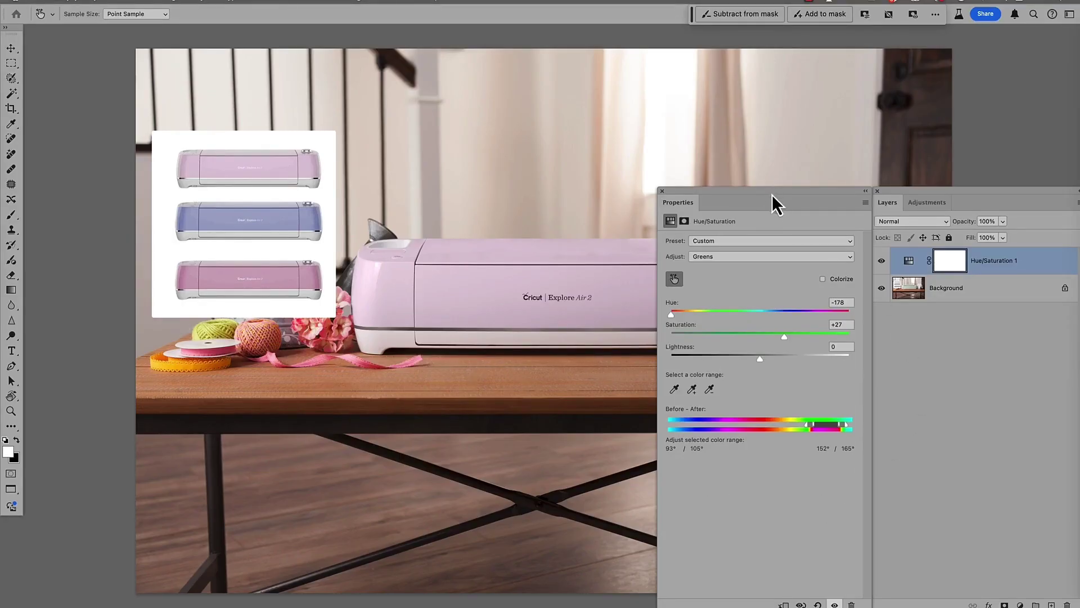
# - Lower the Properties panel and toggle the pink recolour off and on twice to compare
pyautogui.moveTo(772, 192); pyautogui.dragTo(766, 359)
pyautogui.click(882, 261)
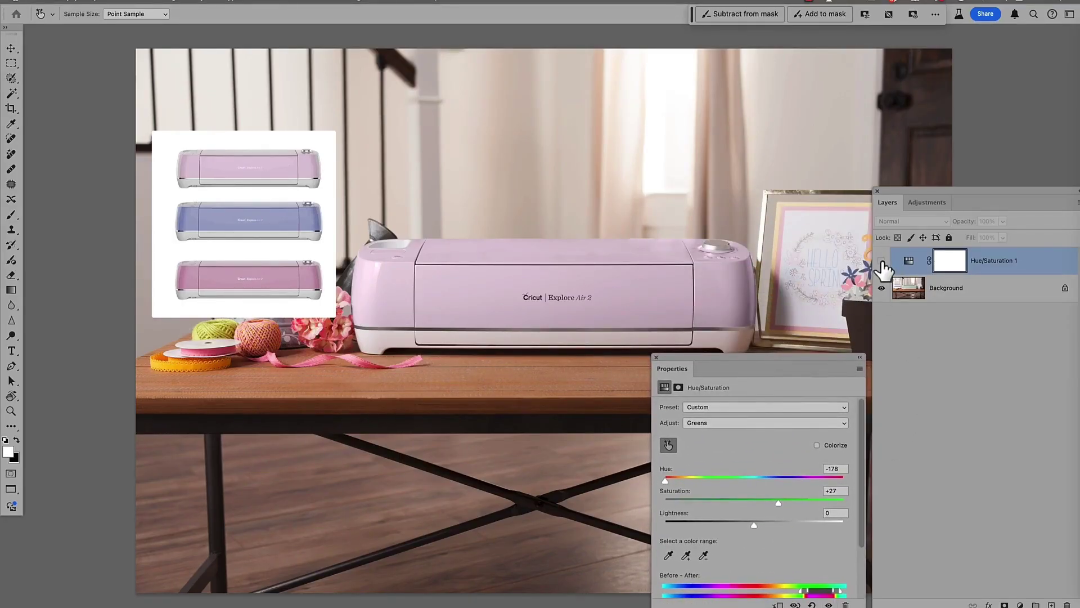
pyautogui.click(882, 261)
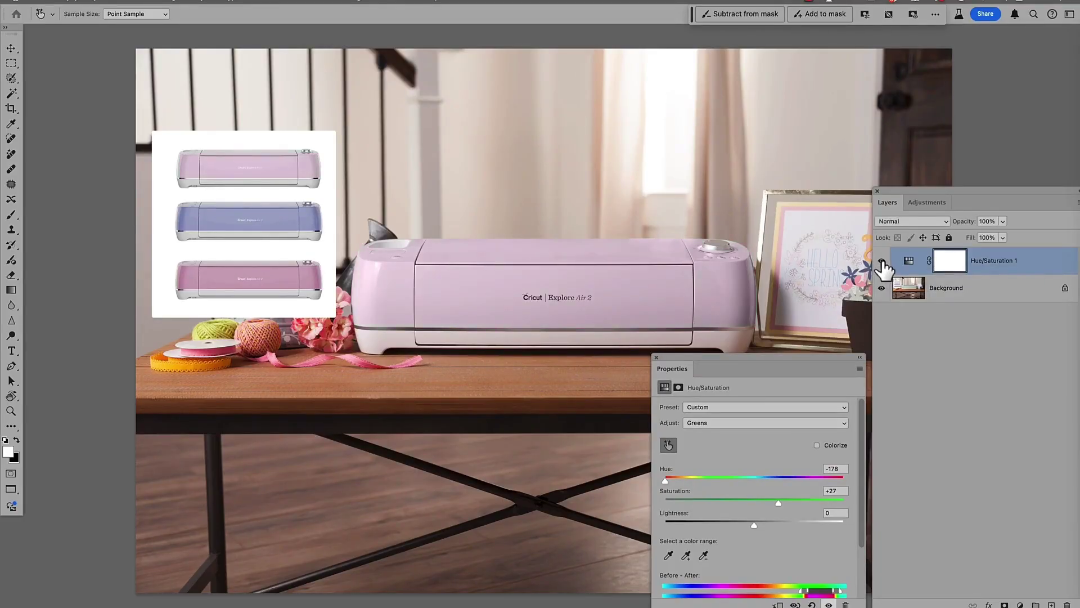
pyautogui.click(882, 261)
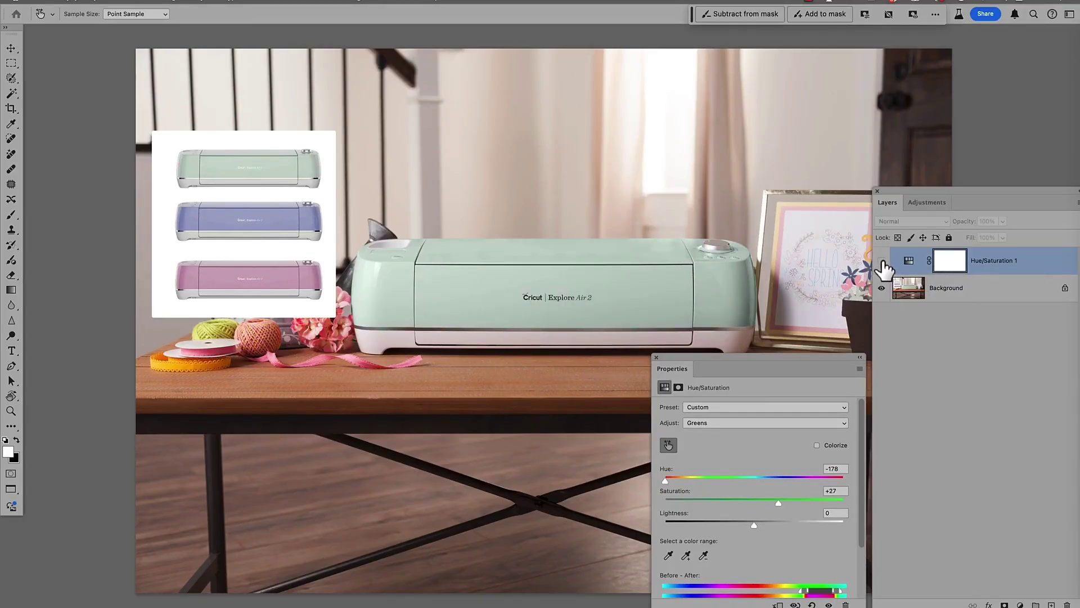
pyautogui.click(881, 261)
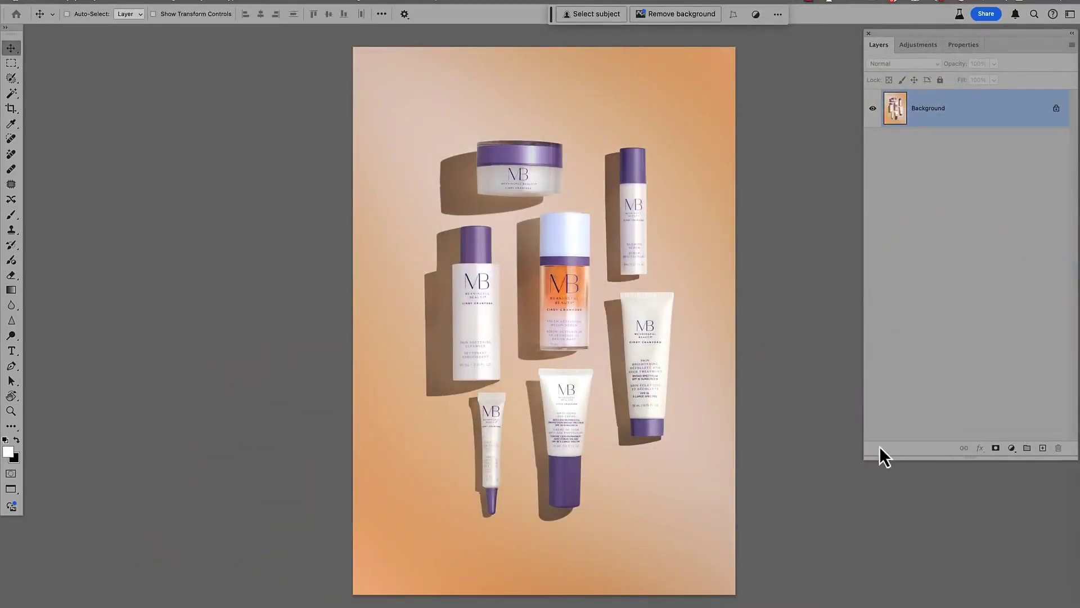
# - Add a Hue/Saturation layer to the flat-lay and sample the orange backdrop to target Yellows
pyautogui.click(1012, 447)
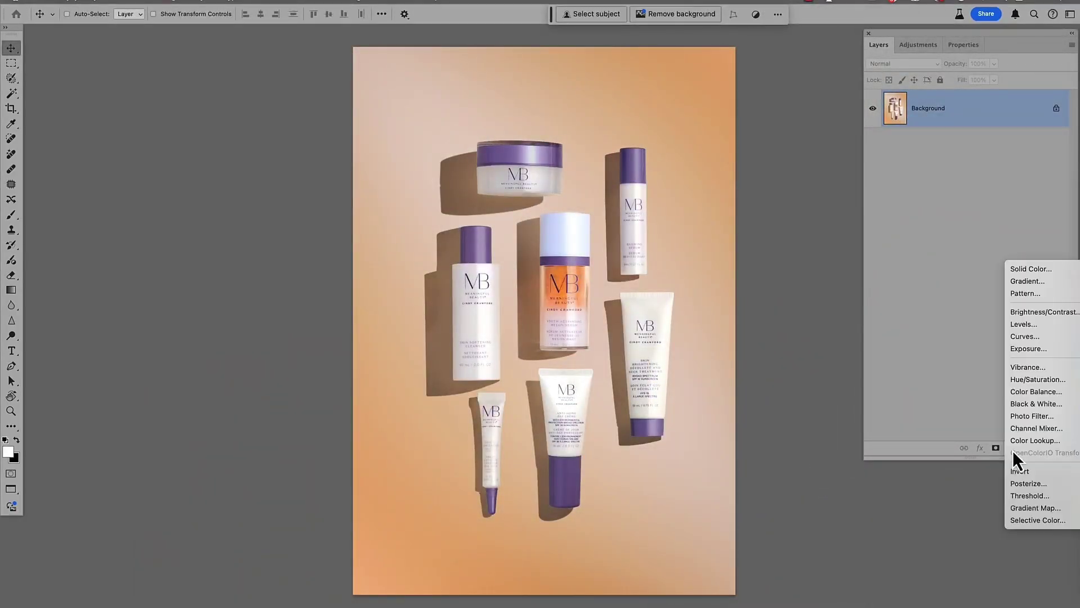
pyautogui.click(1023, 380)
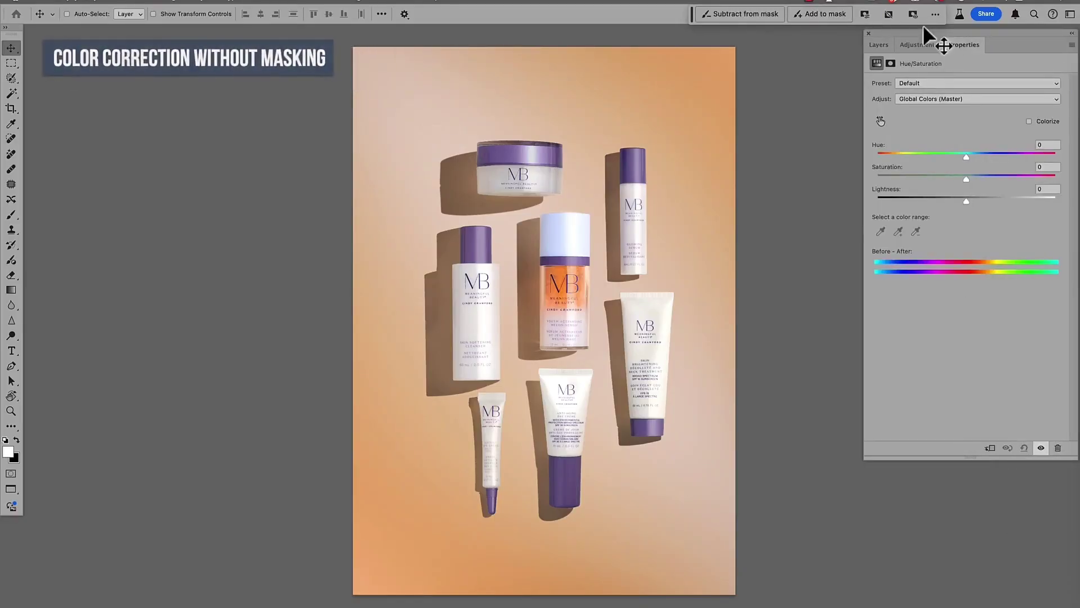
pyautogui.click(881, 125)
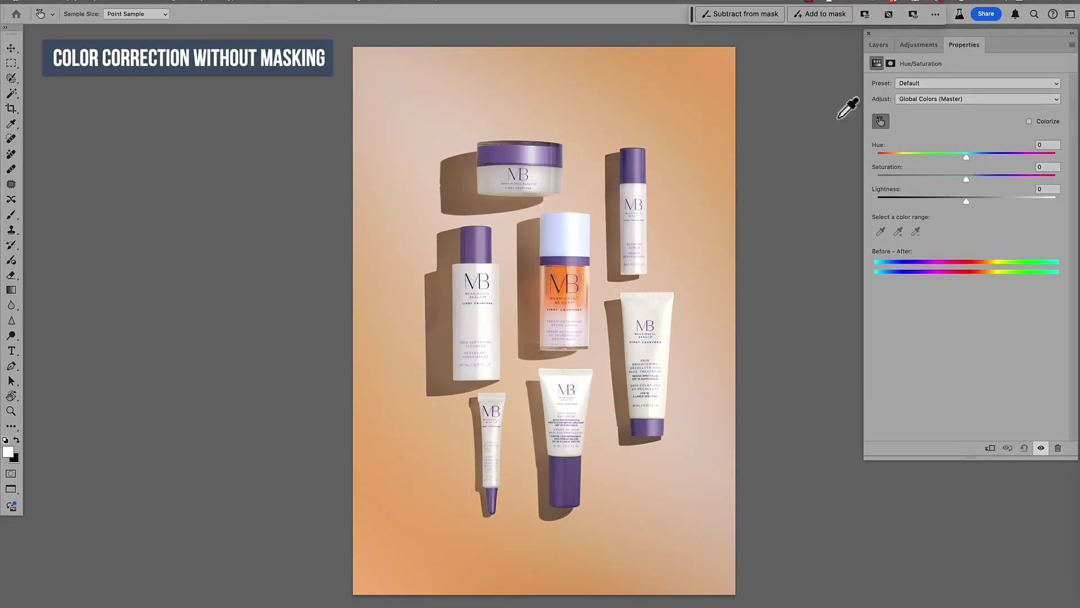
pyautogui.click(707, 88)
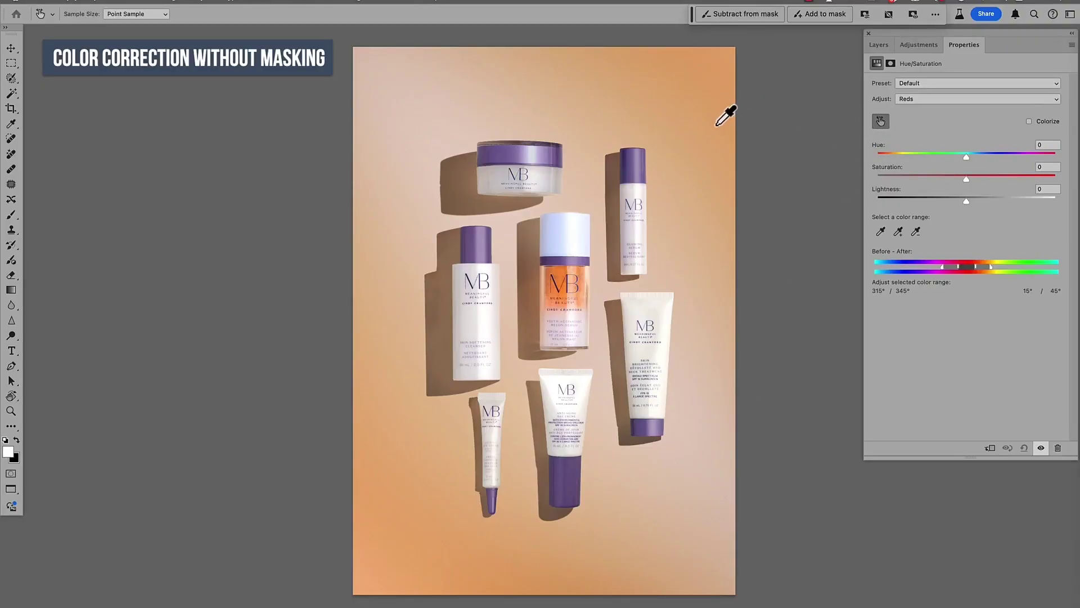
pyautogui.click(676, 240)
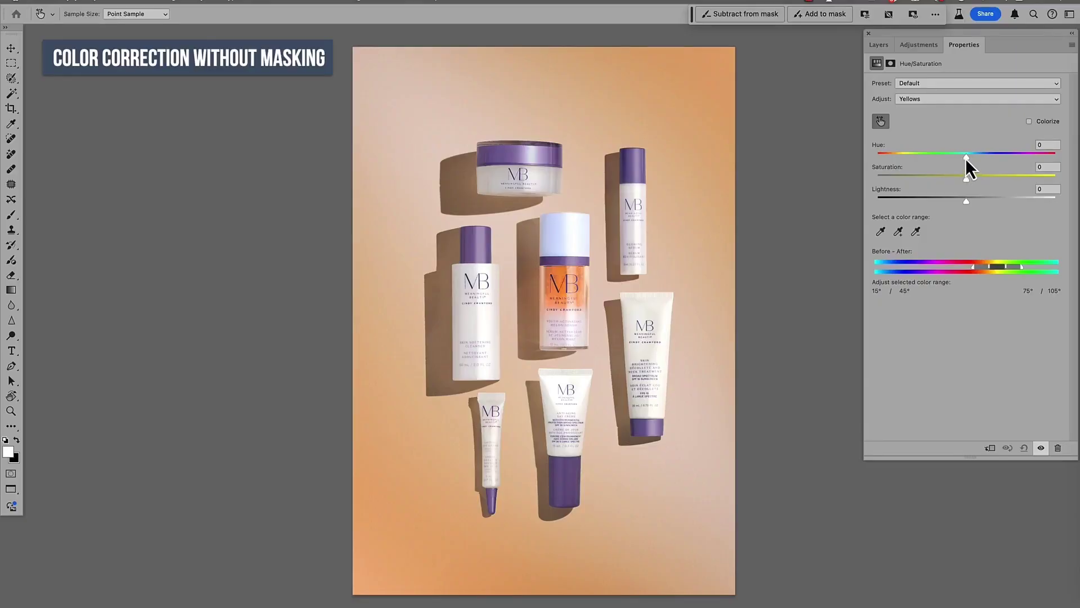
# - Give Yellows hue +27 and widen the range to 356°/40°–75°/105°, turning the backdrop yellow
pyautogui.click(911, 98)
pyautogui.click(936, 100)
pyautogui.moveTo(967, 157); pyautogui.dragTo(991, 164)
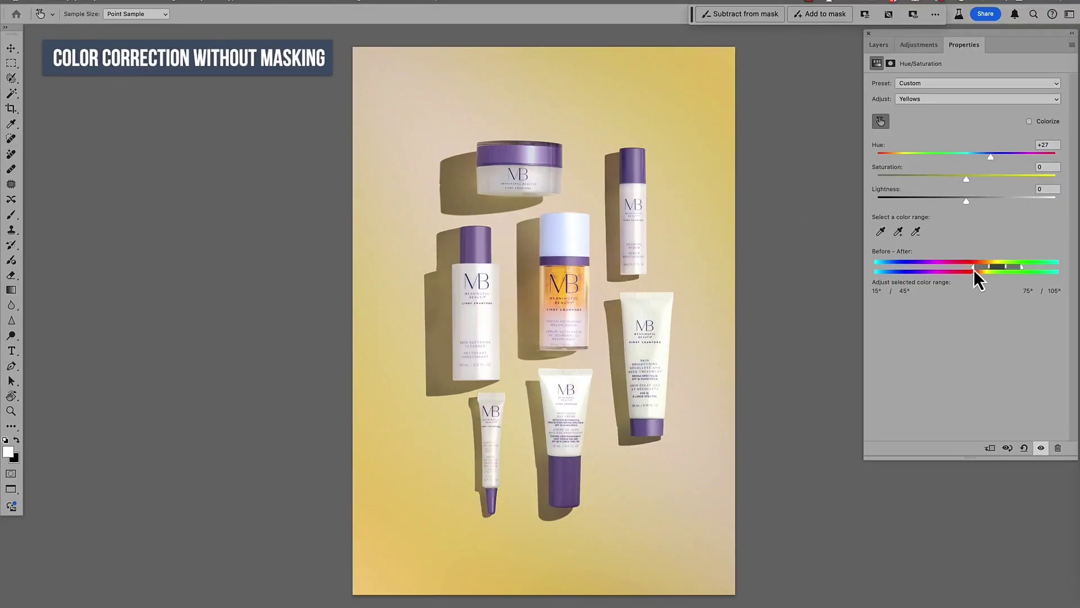
pyautogui.moveTo(972, 268); pyautogui.dragTo(989, 270)
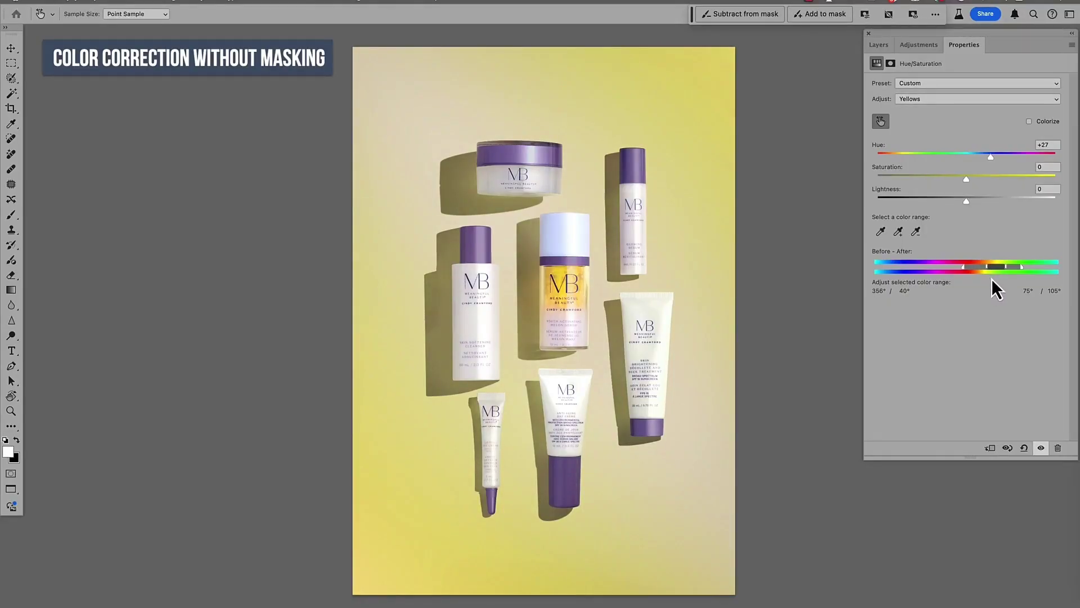
# - Toggle the yellow Hue/Saturation adjustment off and on to compare with the original photo
pyautogui.click(894, 45)
pyautogui.click(872, 108)
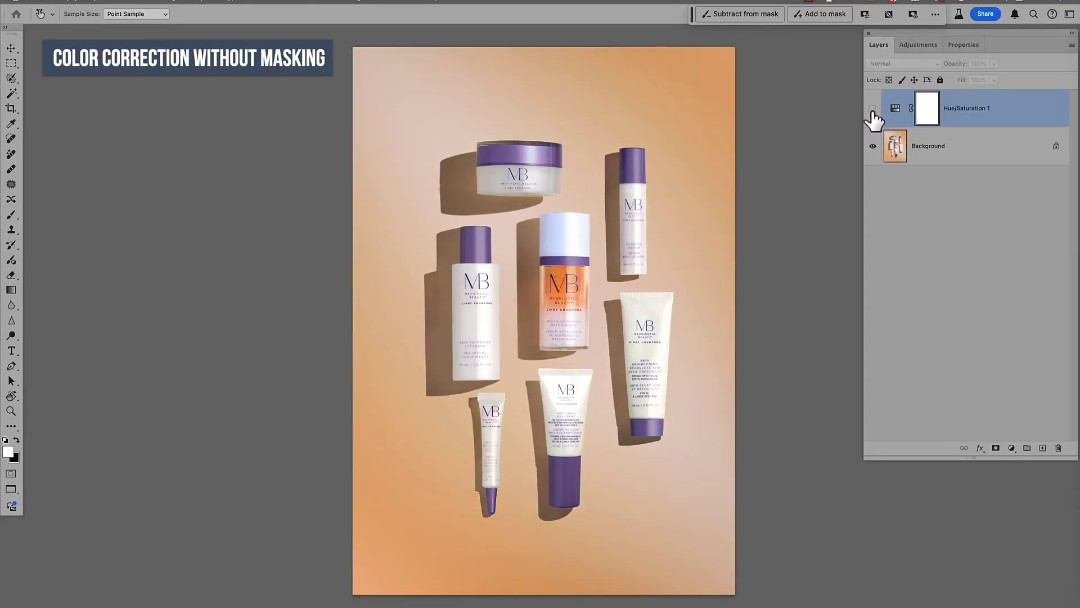
pyautogui.click(873, 108)
pyautogui.click(872, 108)
pyautogui.click(873, 108)
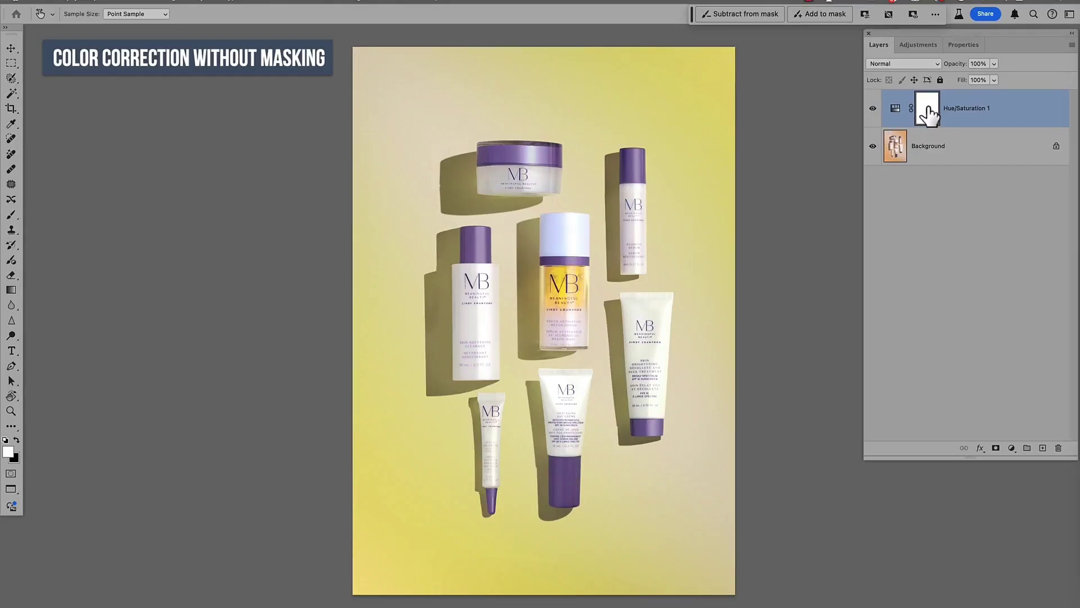
# - Set up a black 70 px brush for painting on the adjustment's mask
pyautogui.press('b')
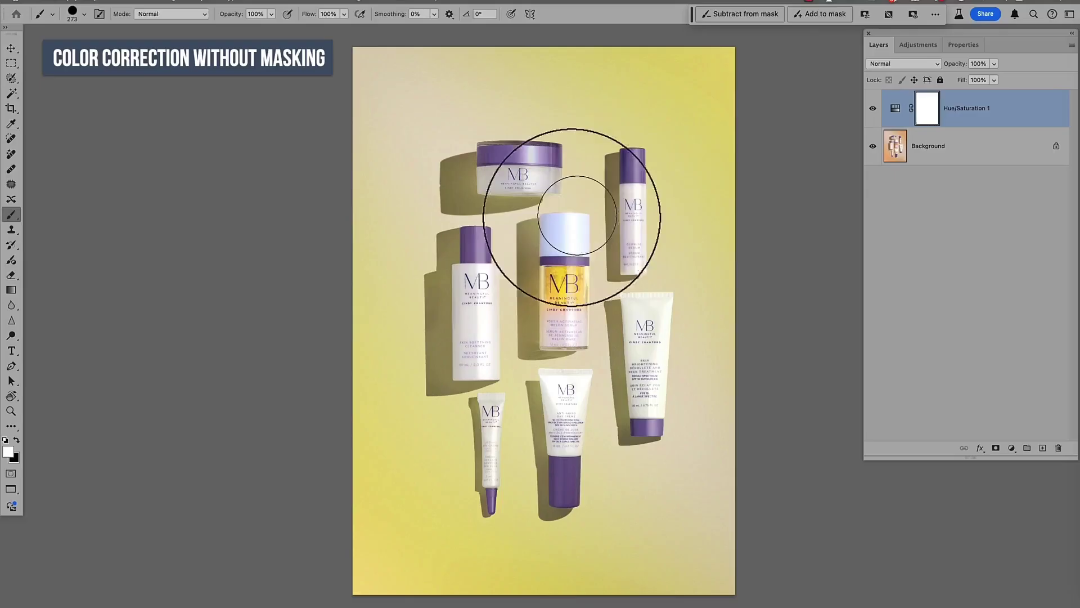
pyautogui.press('x')
pyautogui.press('[')
pyautogui.press('[')
pyautogui.press('[')
pyautogui.press('[')
pyautogui.press('[')
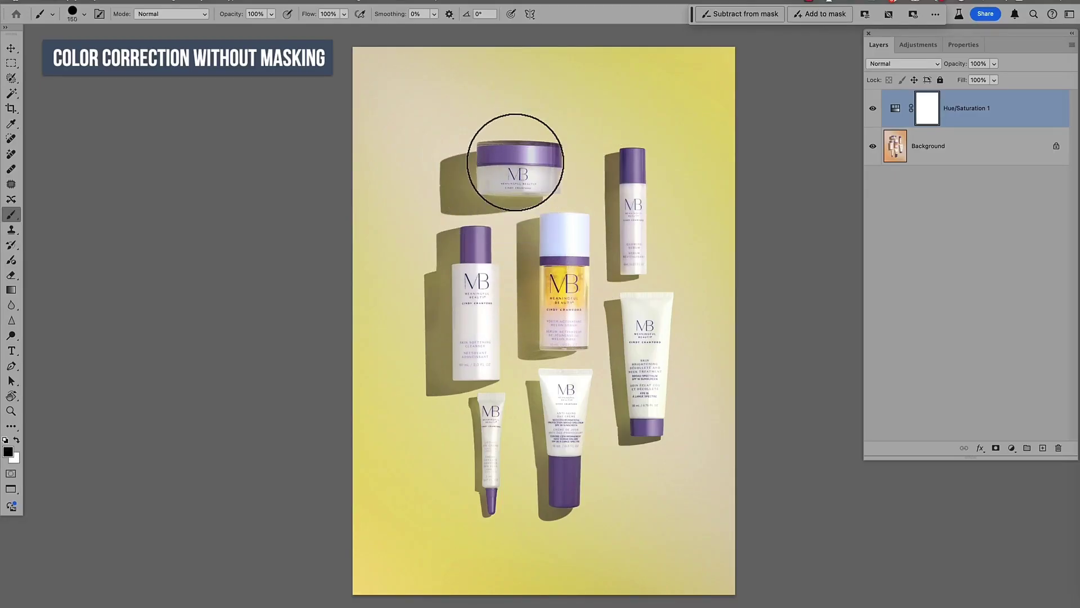
pyautogui.press('[')
pyautogui.press('[')
pyautogui.press('[')
pyautogui.press('[')
pyautogui.press('[')
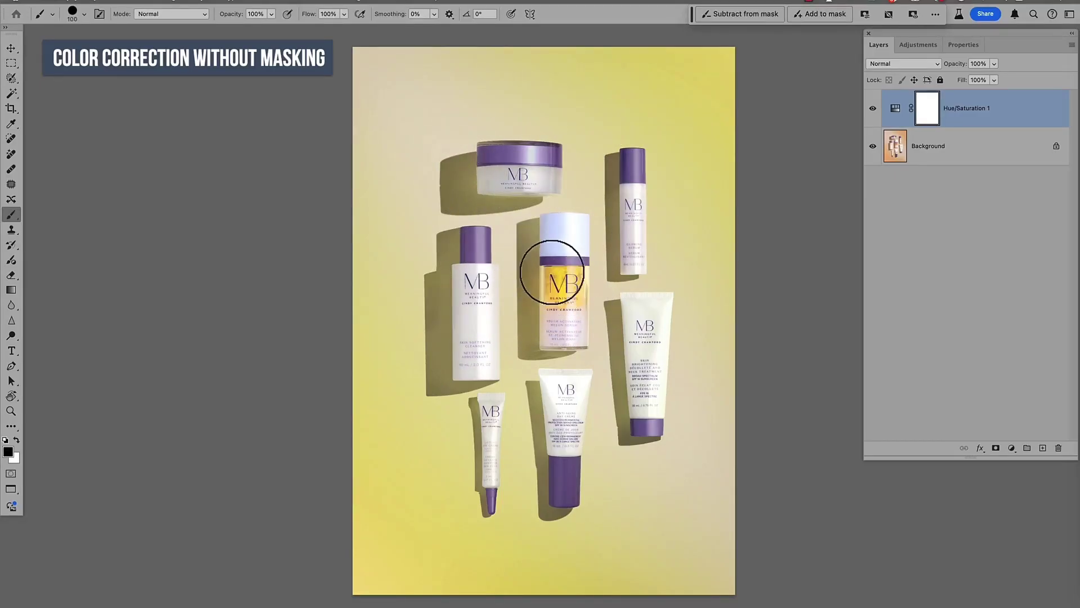
# - Paint the serum bottle and its label out of the yellow adjustment's mask
pyautogui.moveTo(562, 234); pyautogui.dragTo(555, 290)
pyautogui.click(83, 14)
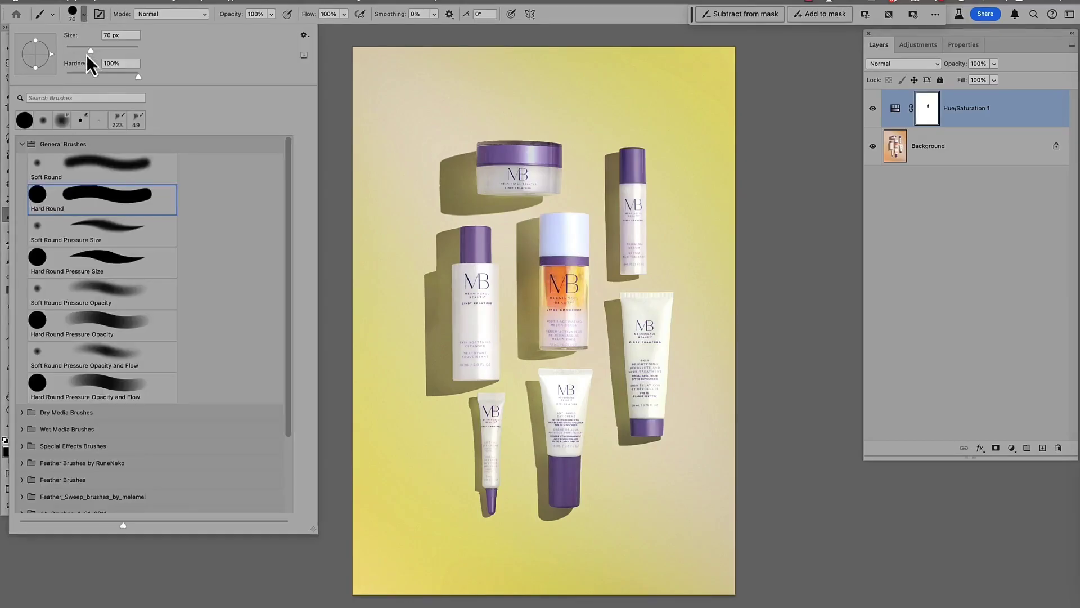
pyautogui.click(5, 93)
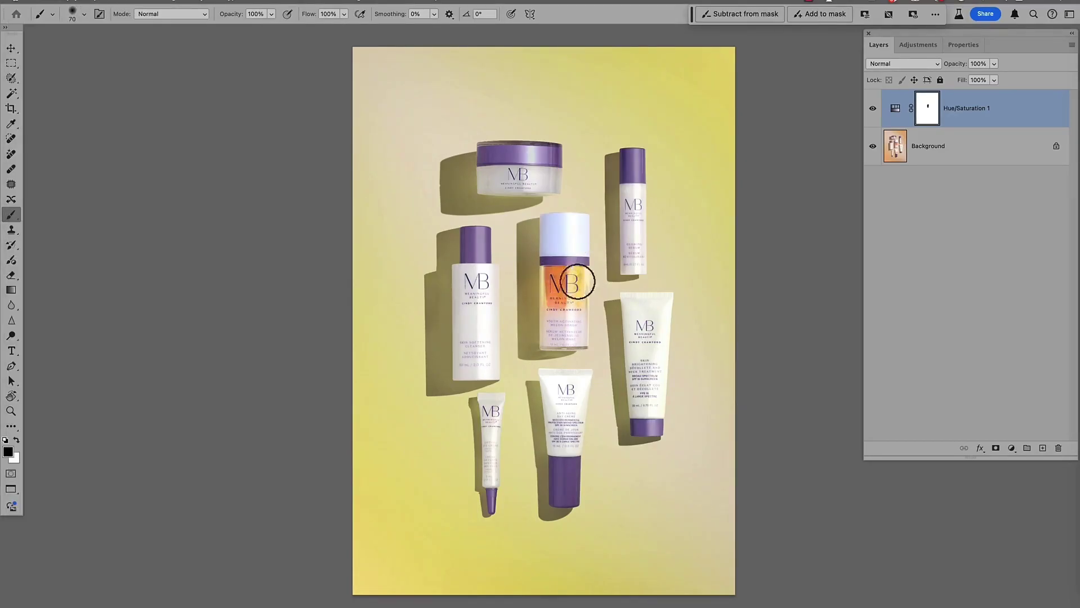
pyautogui.moveTo(568, 276)
pyautogui.mouseDown()
pyautogui.moveTo(575, 311)
pyautogui.moveTo(566, 284)
pyautogui.moveTo(556, 321)
pyautogui.moveTo(561, 273)
pyautogui.moveTo(563, 319)
pyautogui.moveTo(569, 280)
pyautogui.mouseUp()
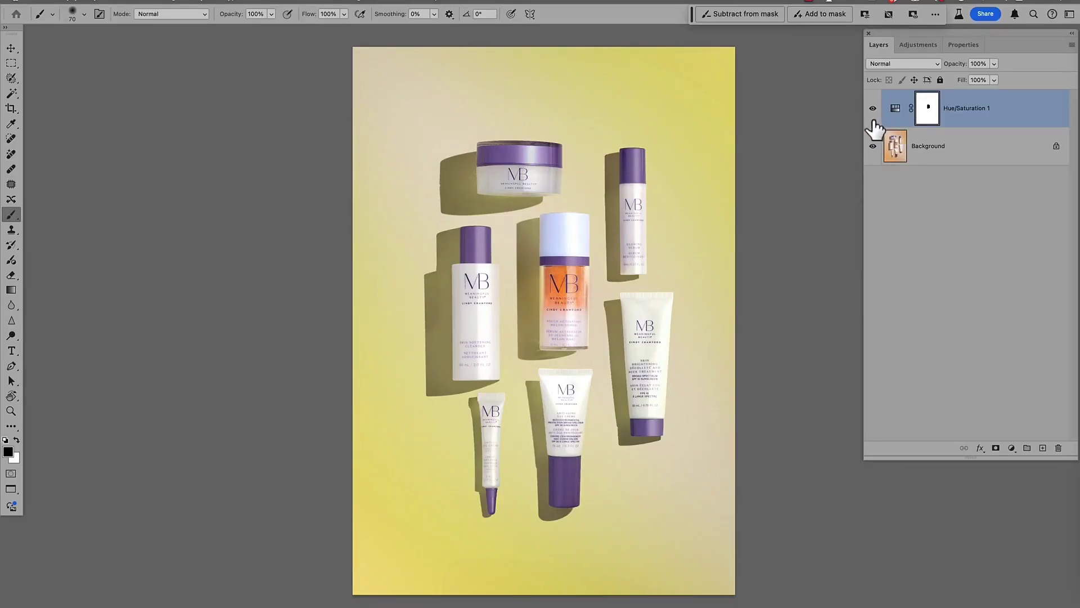
# - Check the masked bottle, then paint white along its right edge to restore the adjustment
pyautogui.click(872, 108)
pyautogui.click(873, 108)
pyautogui.click(872, 108)
pyautogui.click(873, 109)
pyautogui.click(585, 308)
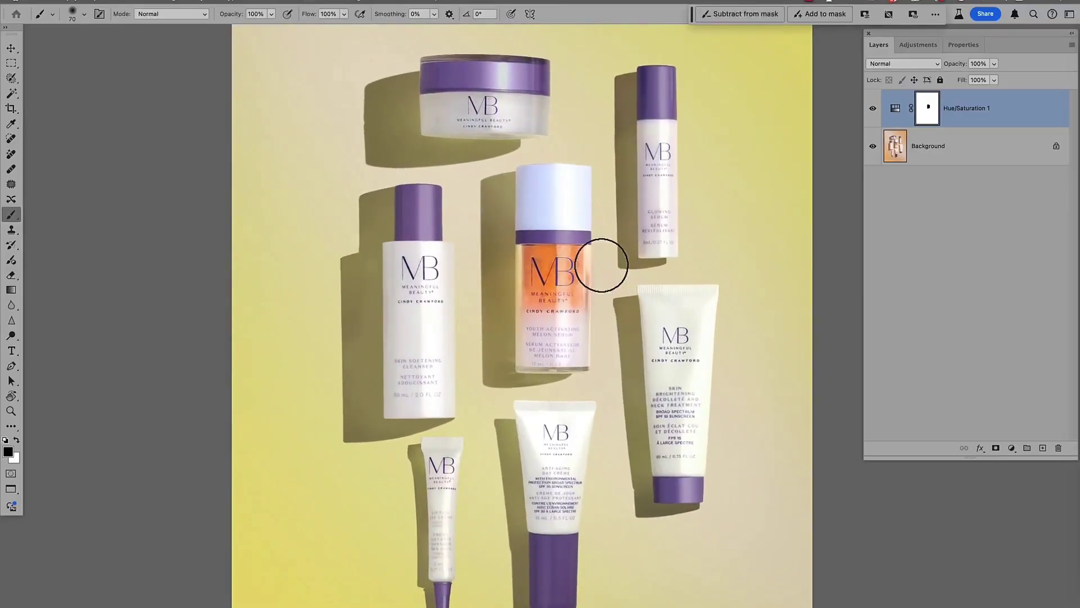
pyautogui.press('x')
pyautogui.moveTo(603, 259)
pyautogui.mouseDown()
pyautogui.moveTo(602, 246)
pyautogui.moveTo(600, 367)
pyautogui.mouseUp()
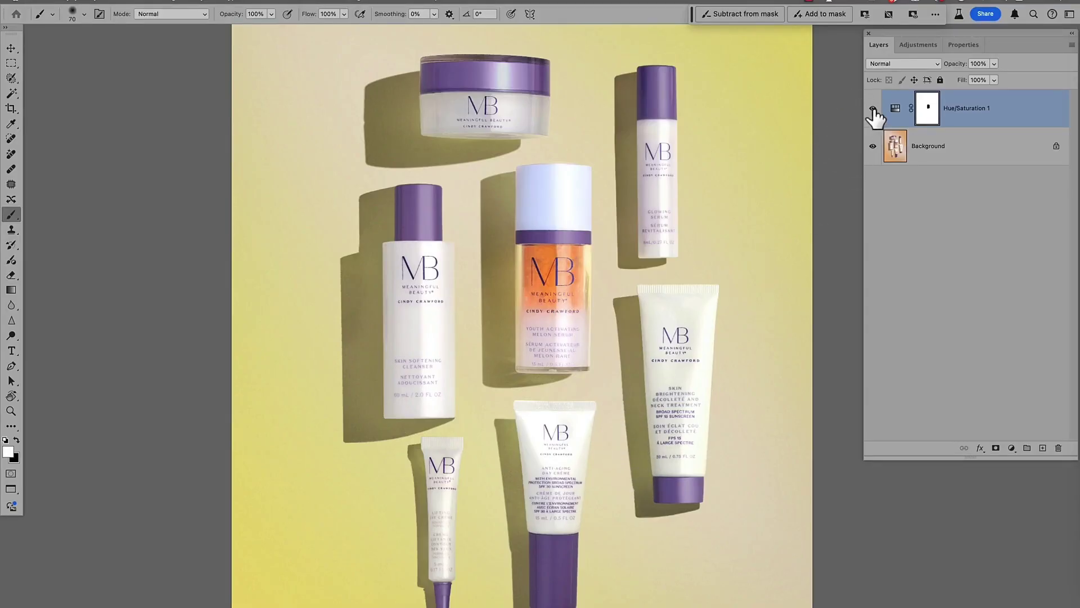
# - Compare the cleaned bottle edge with the adjustment hidden, then zoom back out to the whole photo
pyautogui.click(872, 108)
pyautogui.click(872, 109)
pyautogui.click(873, 110)
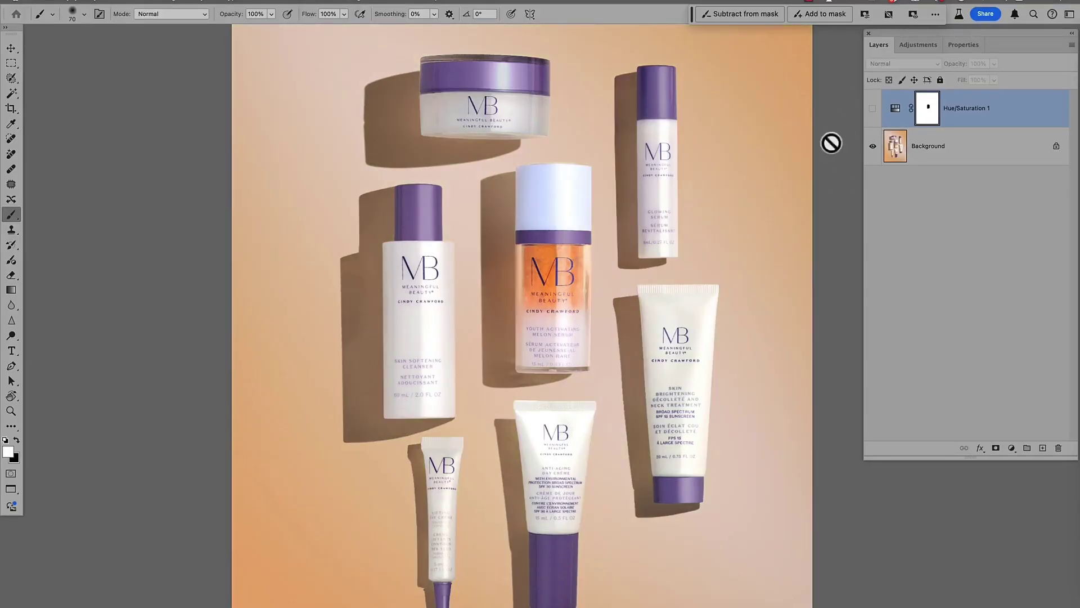
pyautogui.keyDown('alt'); pyautogui.click(664, 306); pyautogui.keyUp('alt')
pyautogui.click(872, 108)
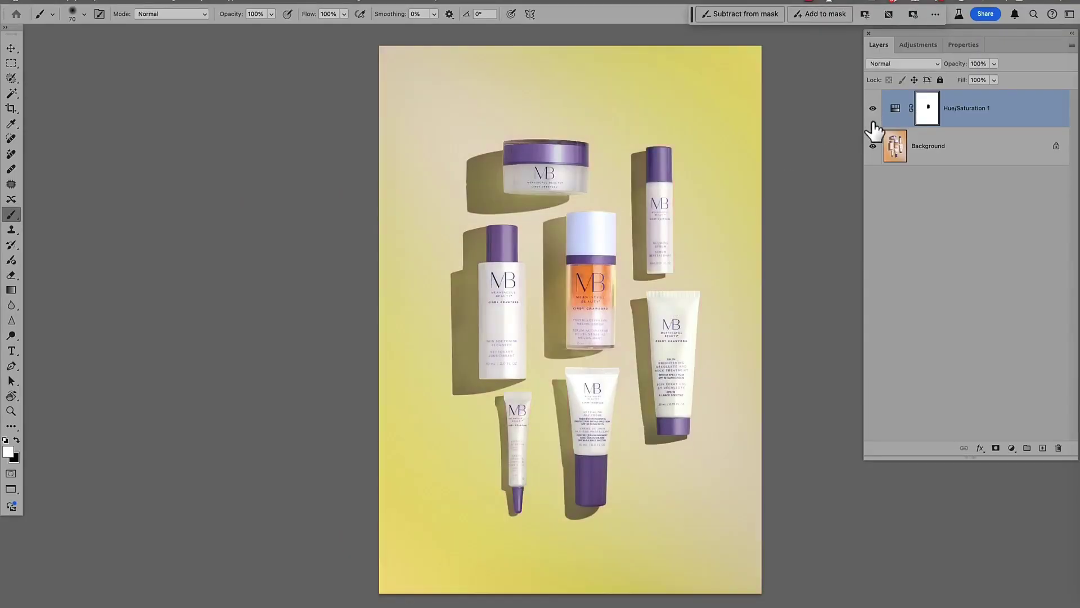
# - Lower the Hue/Saturation 1 layer's opacity to 42% and compare the softened result
pyautogui.click(895, 110)
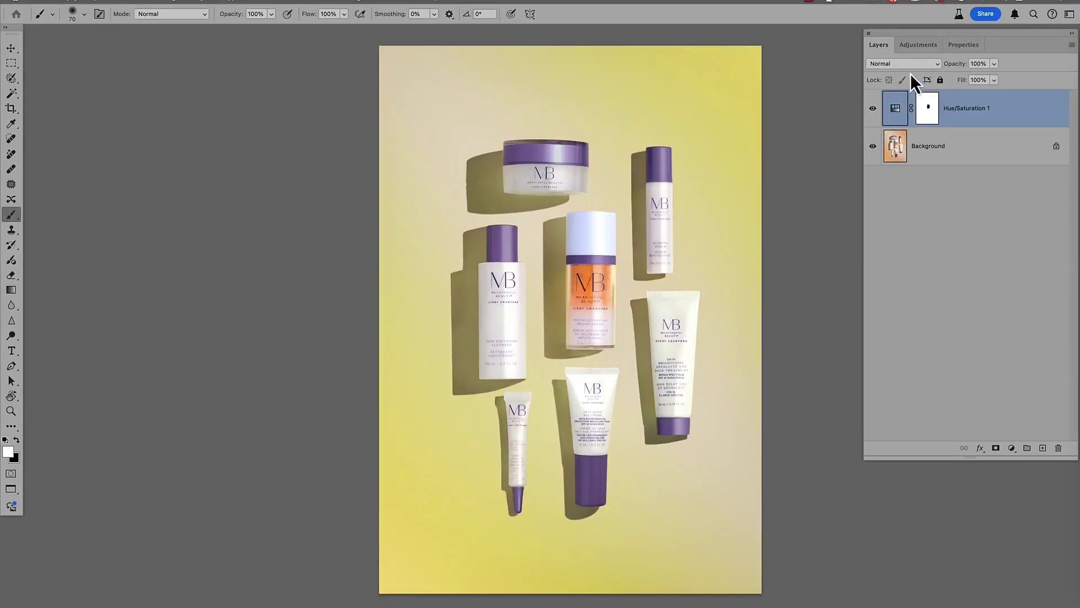
pyautogui.click(994, 64)
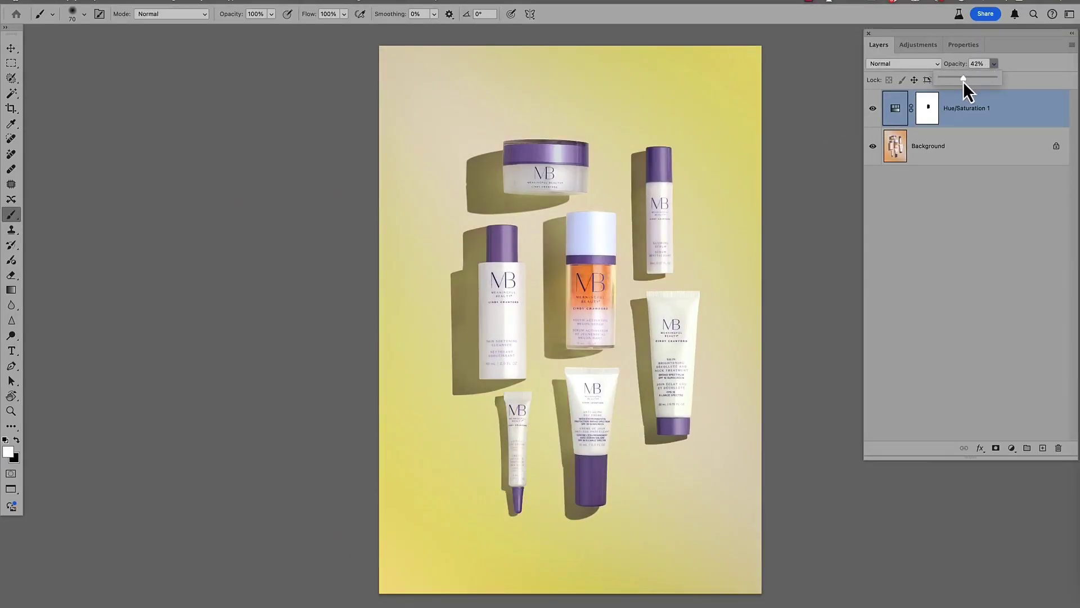
pyautogui.moveTo(963, 81); pyautogui.dragTo(964, 82)
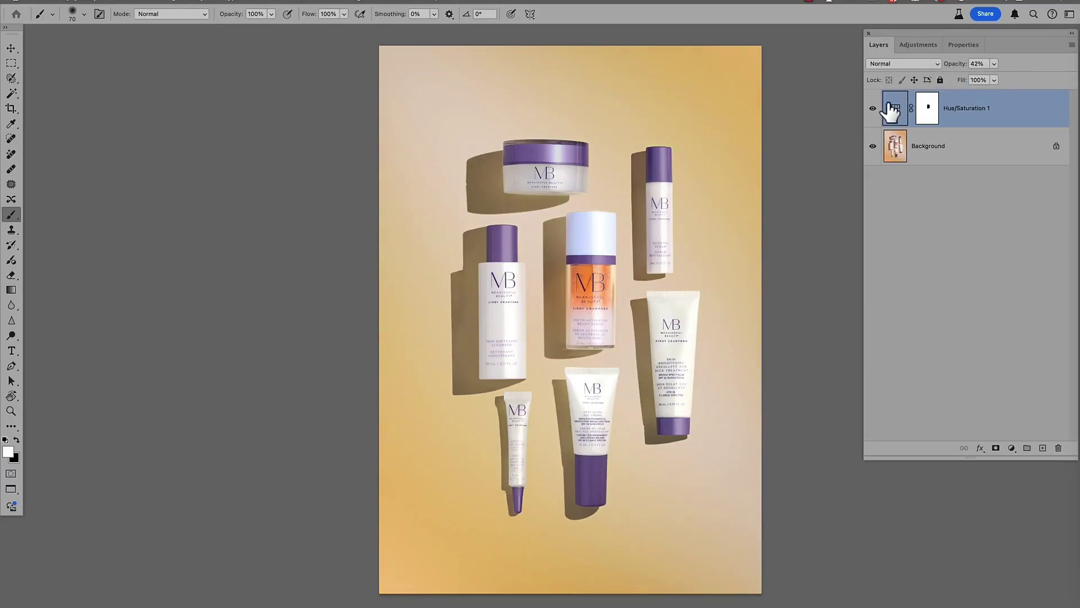
pyautogui.click(872, 109)
pyautogui.click(873, 109)
pyautogui.click(879, 111)
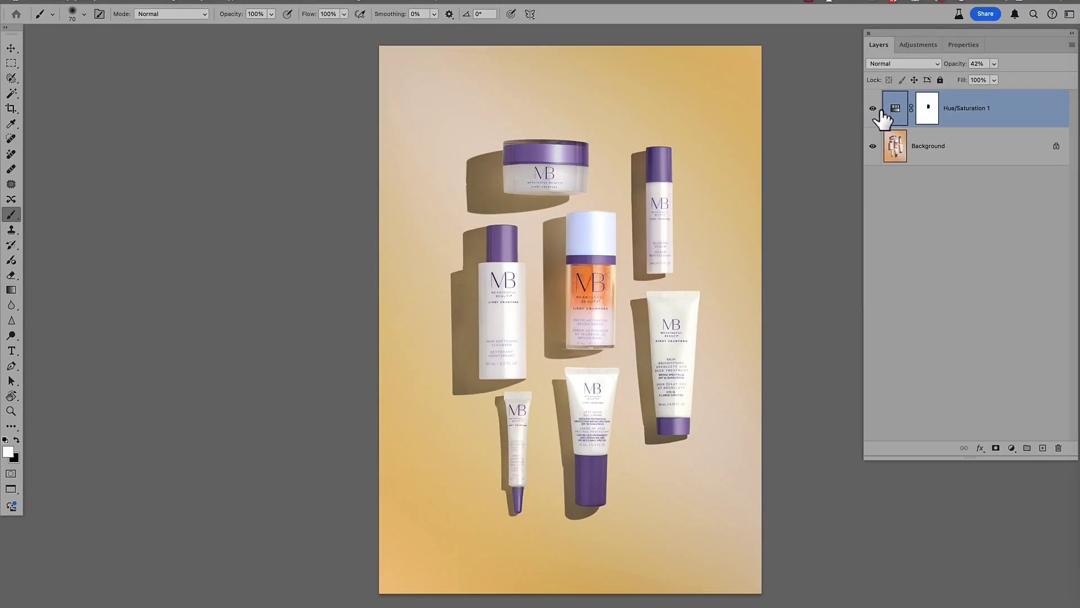